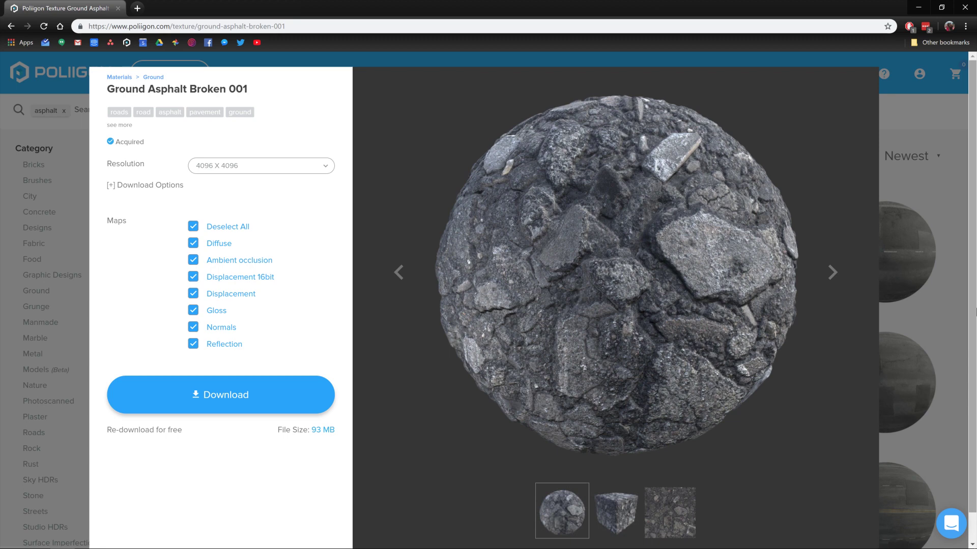
Keep Ground Asphalt Broken 001 at 4096 X 4096 resolution with all maps included.
left_click(227, 165)
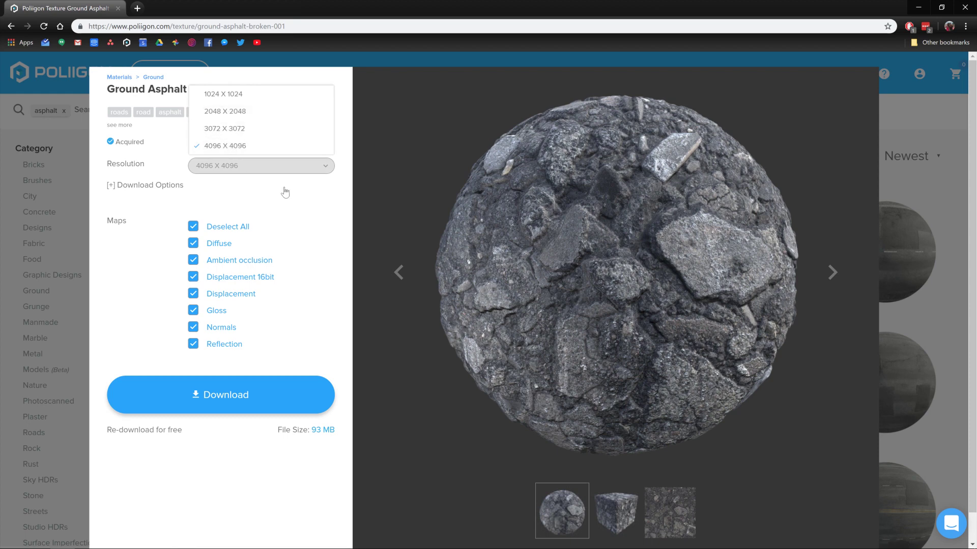
left_click(300, 201)
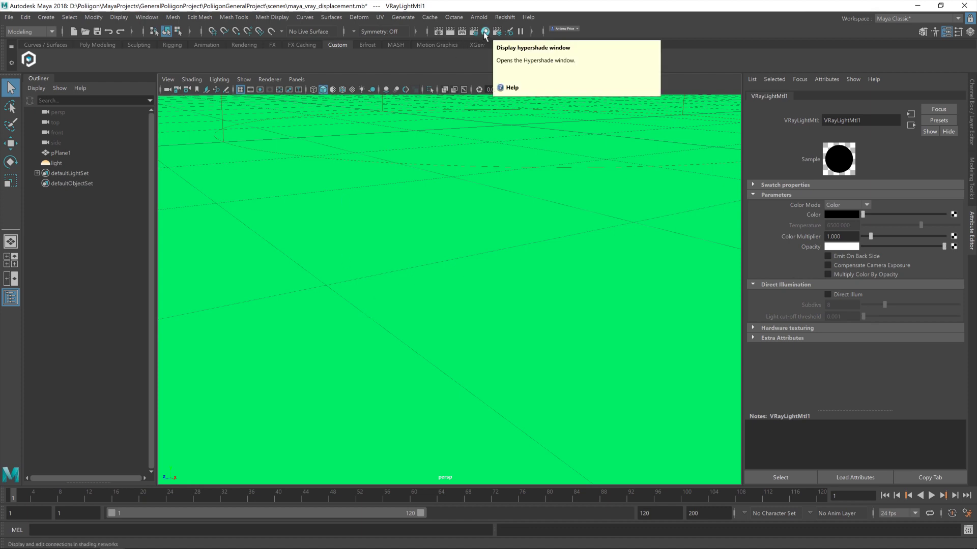
Load GroundAsphaltBroken001_4K from Materials/GroundAsphaltBroken001 with the Poliigon Material Converter.
left_click(28, 59)
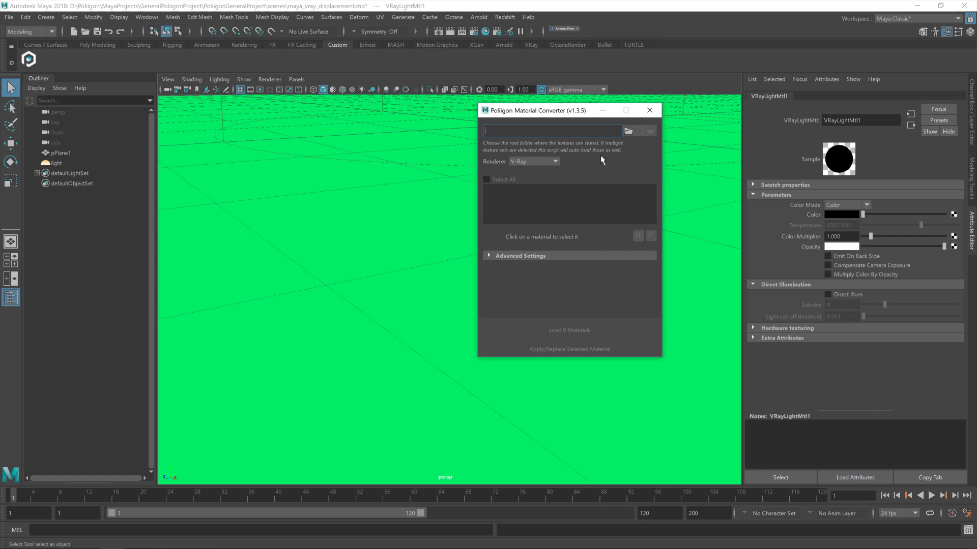
left_click(628, 131)
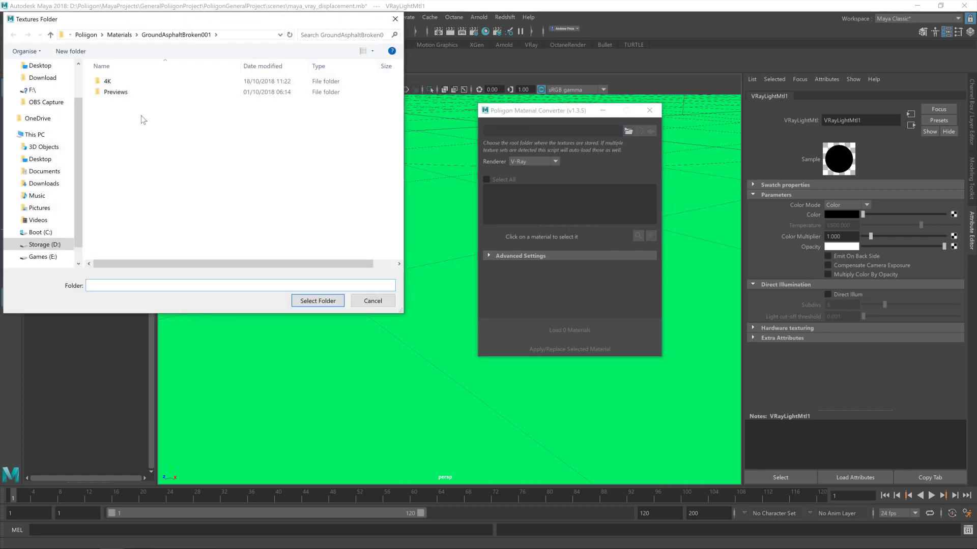
left_click(122, 35)
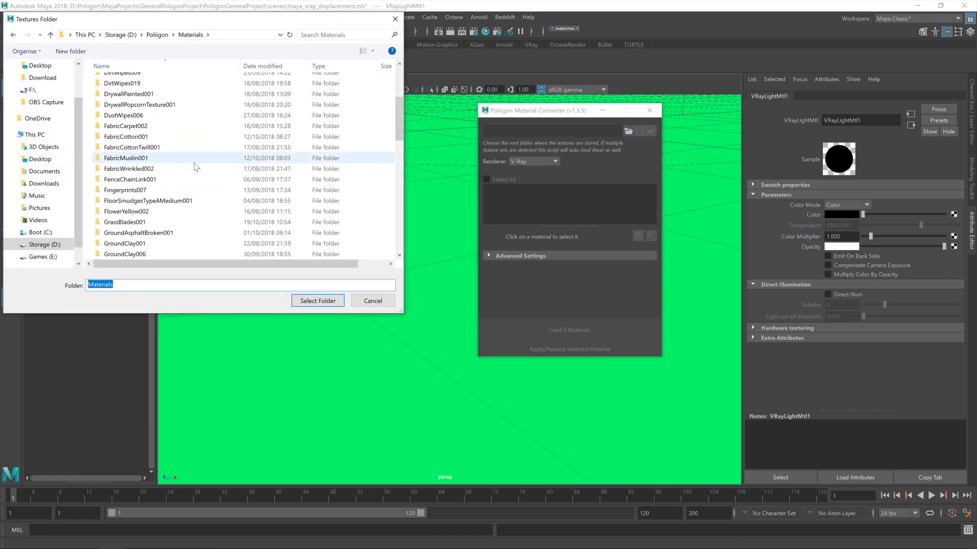
scroll(211, 173, "down", 2)
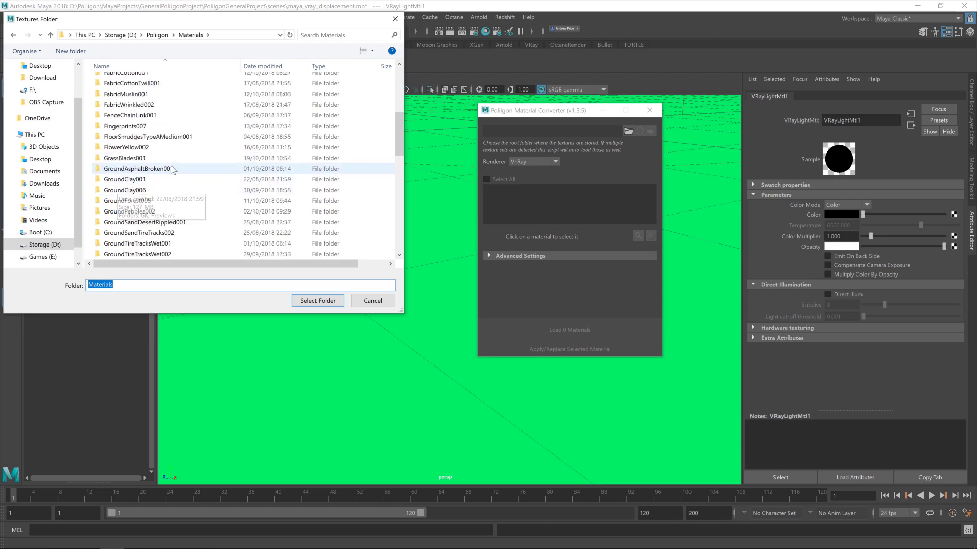
double_click(171, 168)
left_click(321, 300)
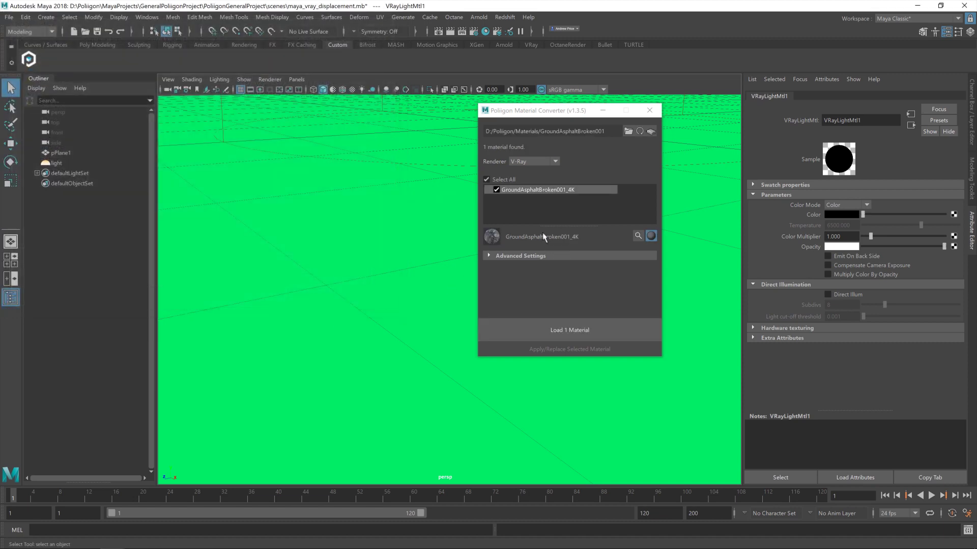
left_click(590, 335)
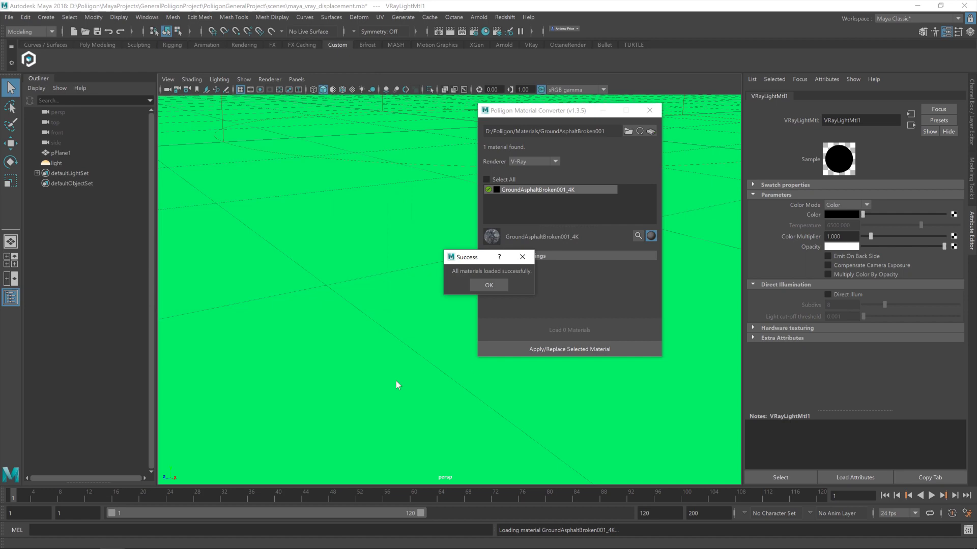
left_click(502, 282)
left_click(649, 110)
Open Hypershade and clear its node graph.
left_click(486, 31)
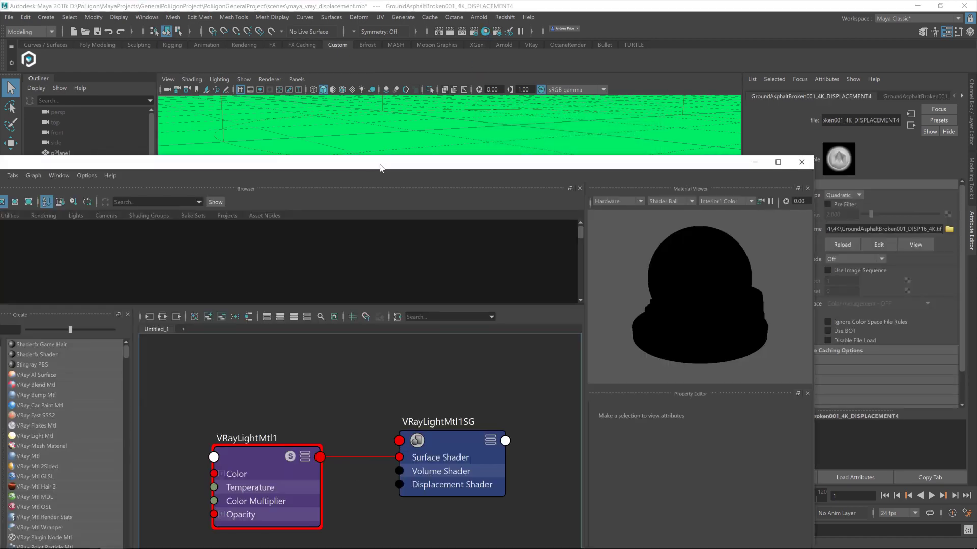
left_click_drag(456, 164, 566, 56)
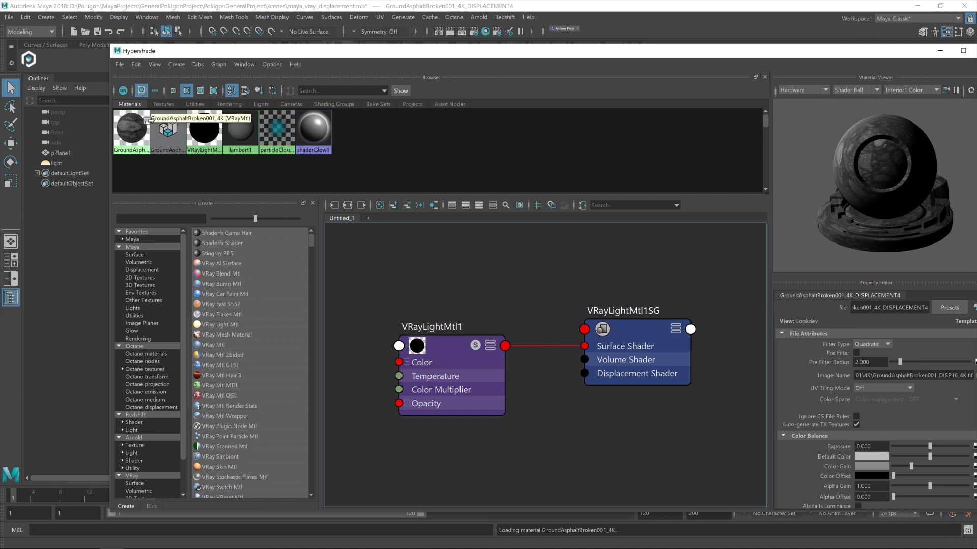
right_click(345, 219)
left_click(376, 221)
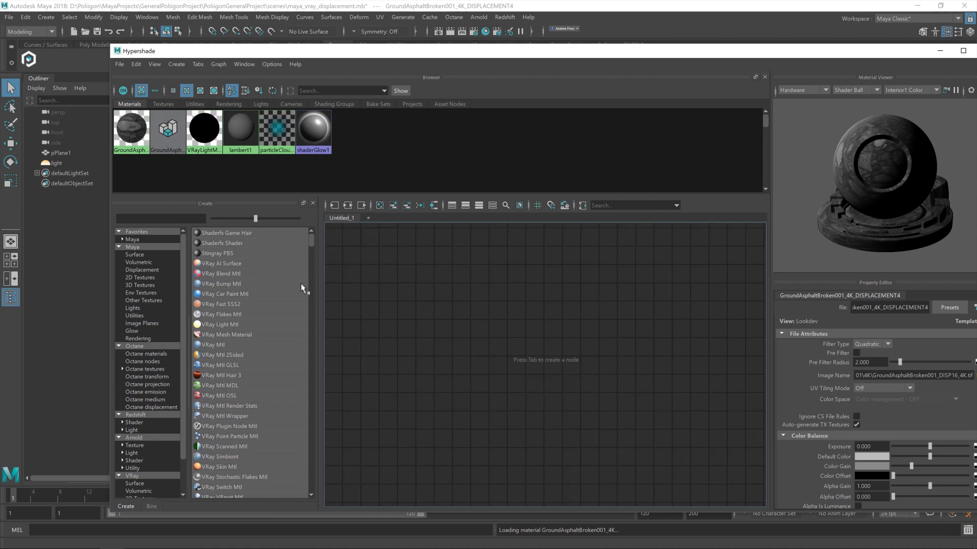
Graph the asphalt material's network and show the SG node's input and output connections.
right_click_drag(134, 128, 148, 158)
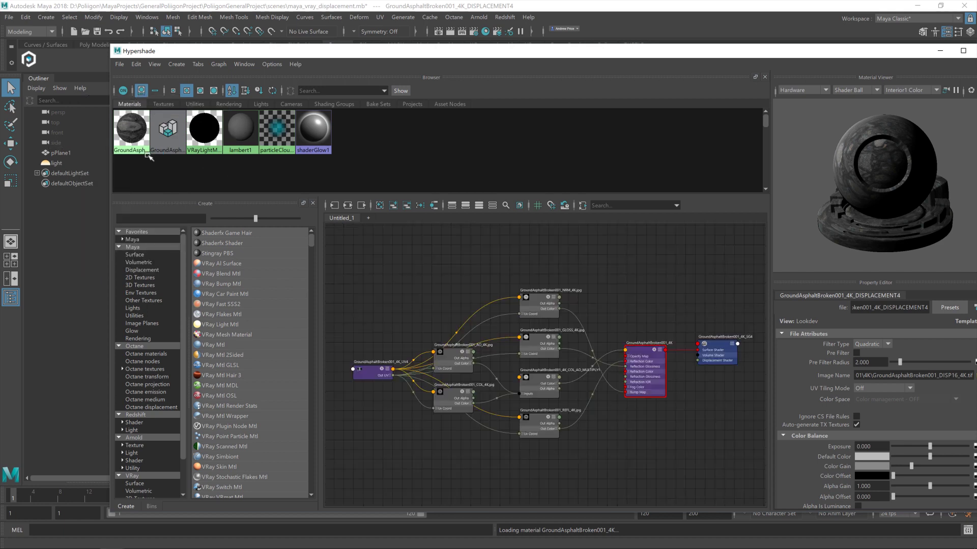
left_click(719, 350)
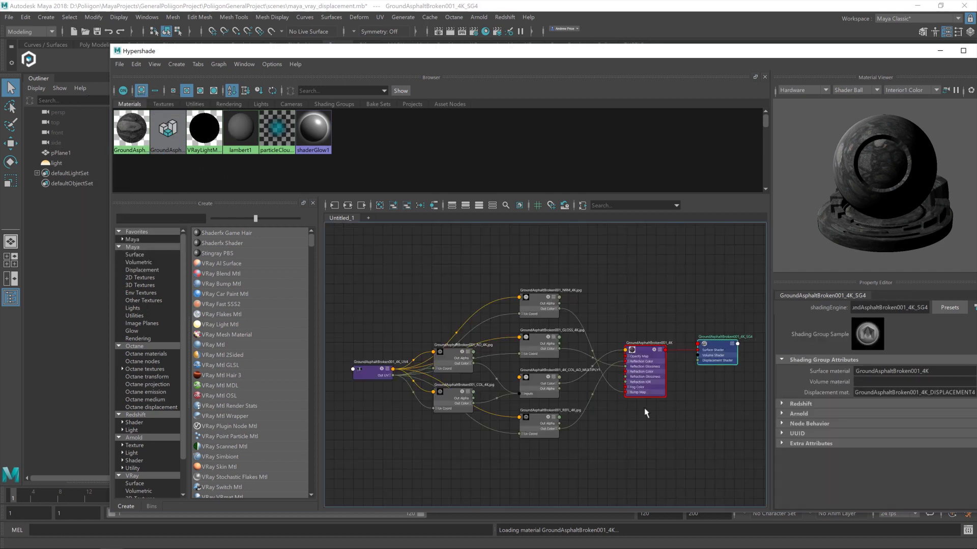
left_click(348, 206)
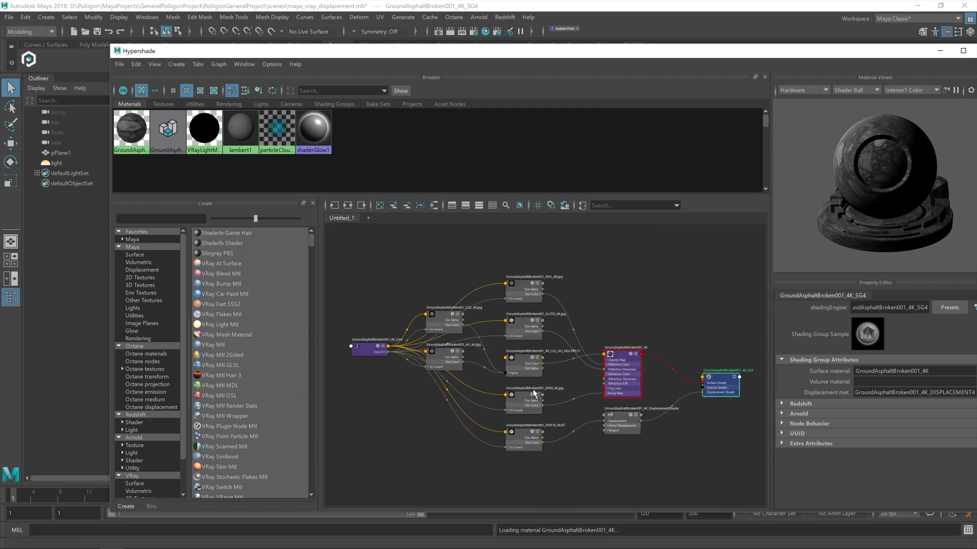
scroll(664, 322, "up", 8)
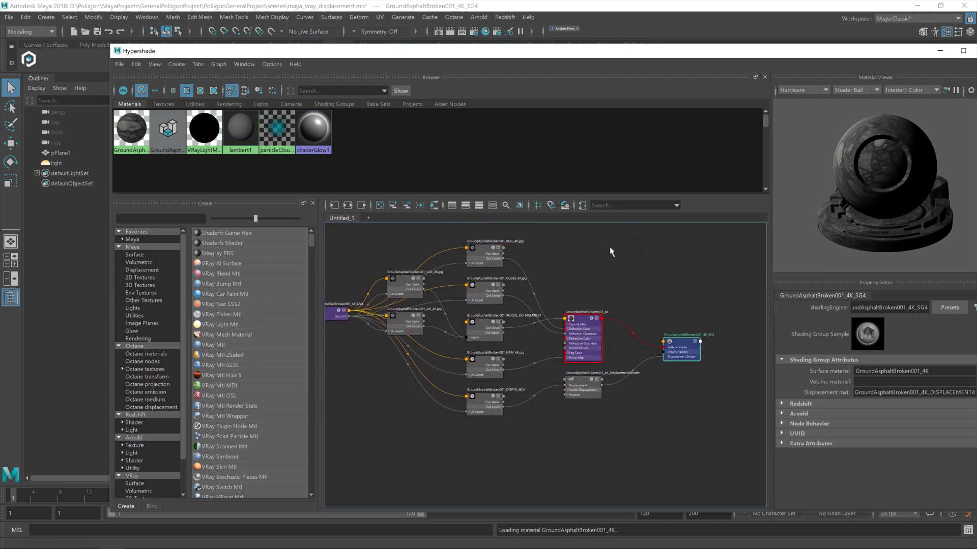
scroll(618, 364, "down", 5)
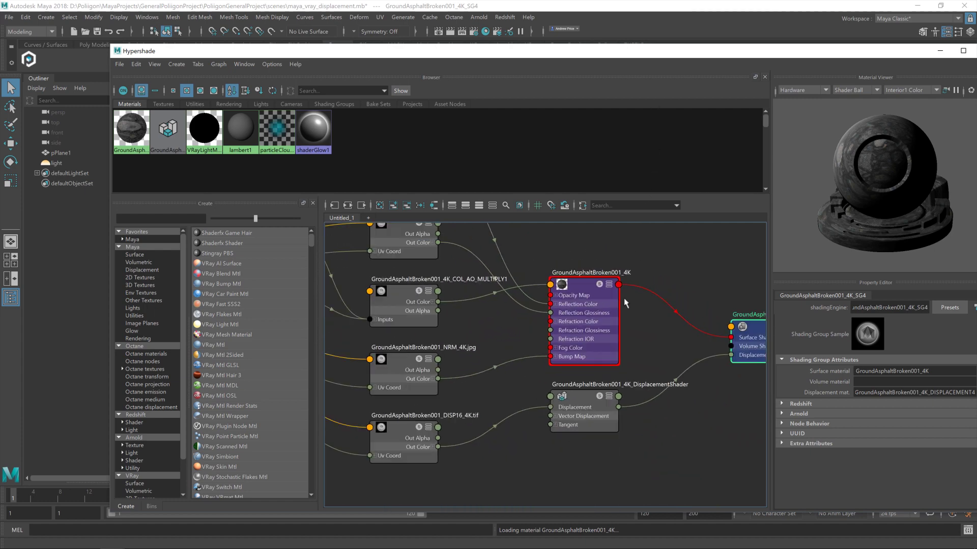
scroll(625, 303, "down", 5)
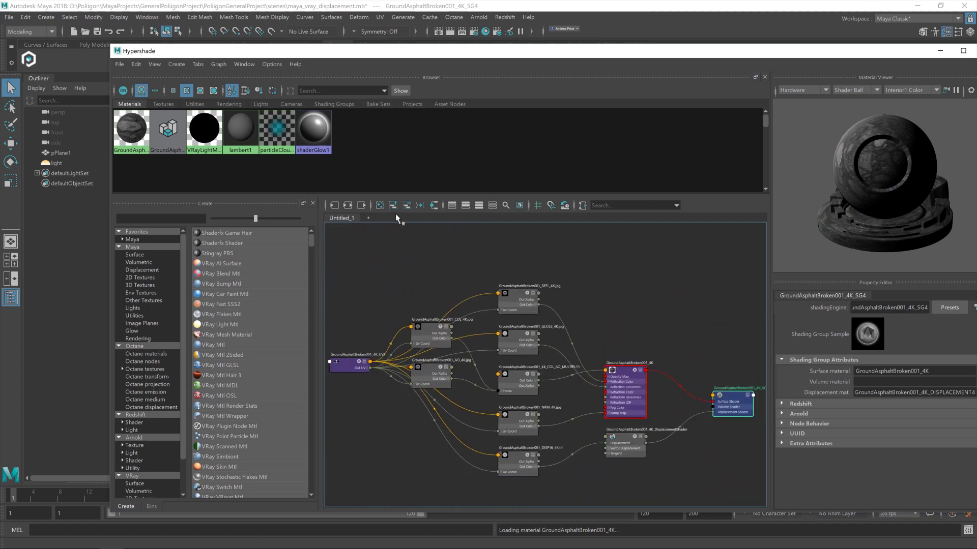
Assign the GroundAsphaltBroken material to pPlane1.
left_click_drag(571, 48, 582, 328)
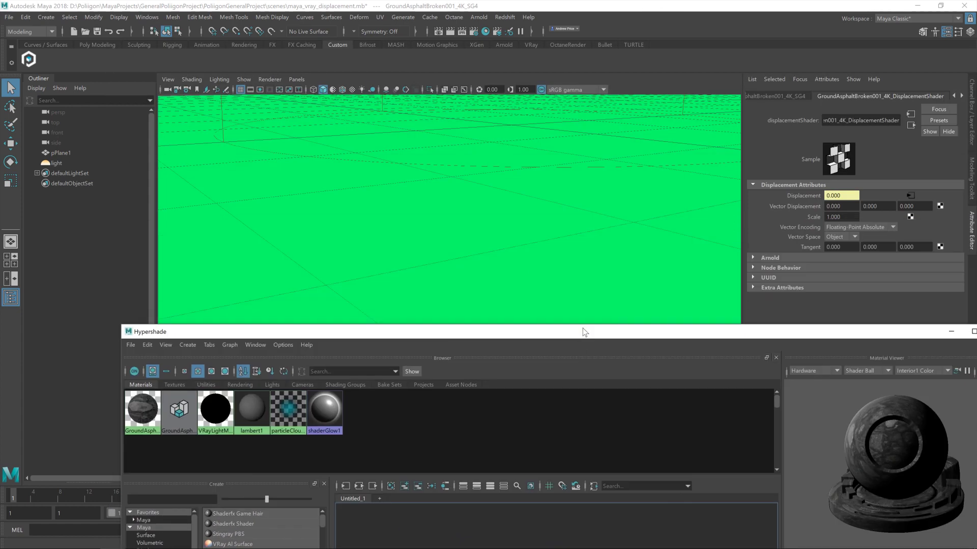
left_click(433, 193)
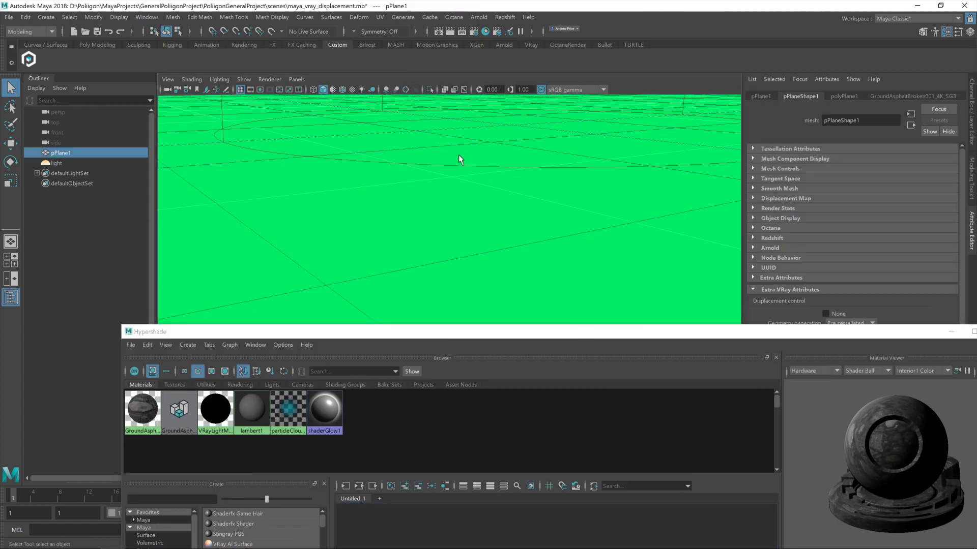
right_click(143, 410)
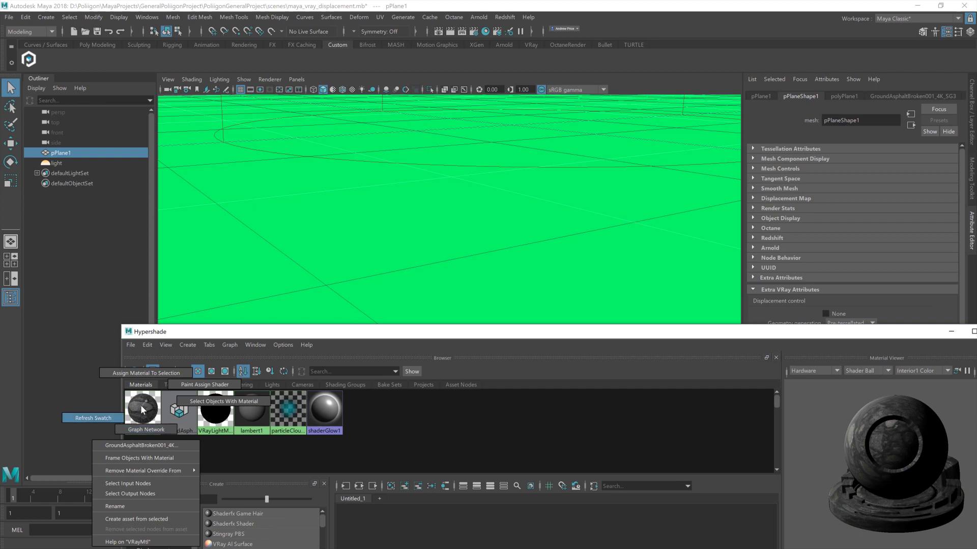
left_click(155, 374)
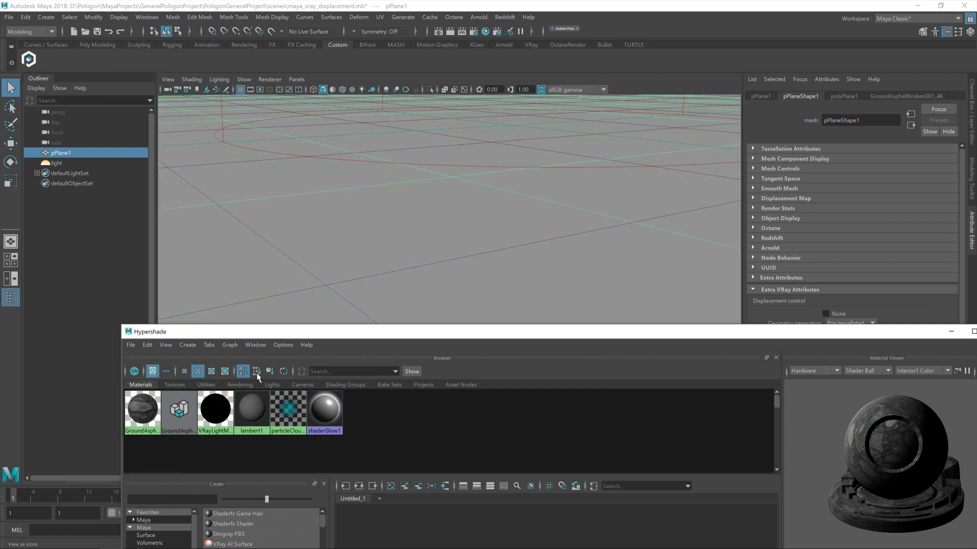
Close Hypershade, render the current frame with V-Ray, then reopen Hypershade.
left_click_drag(879, 335, 690, 208)
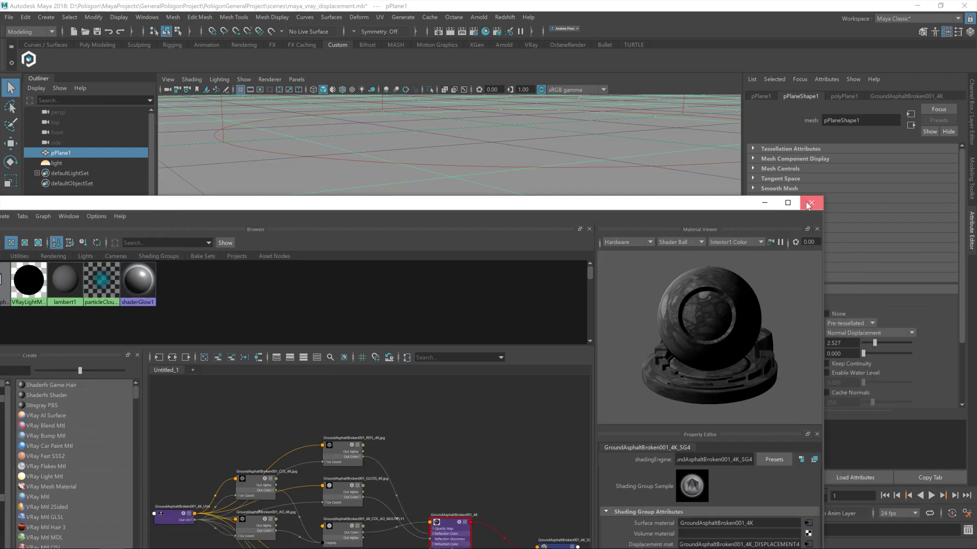
left_click(811, 203)
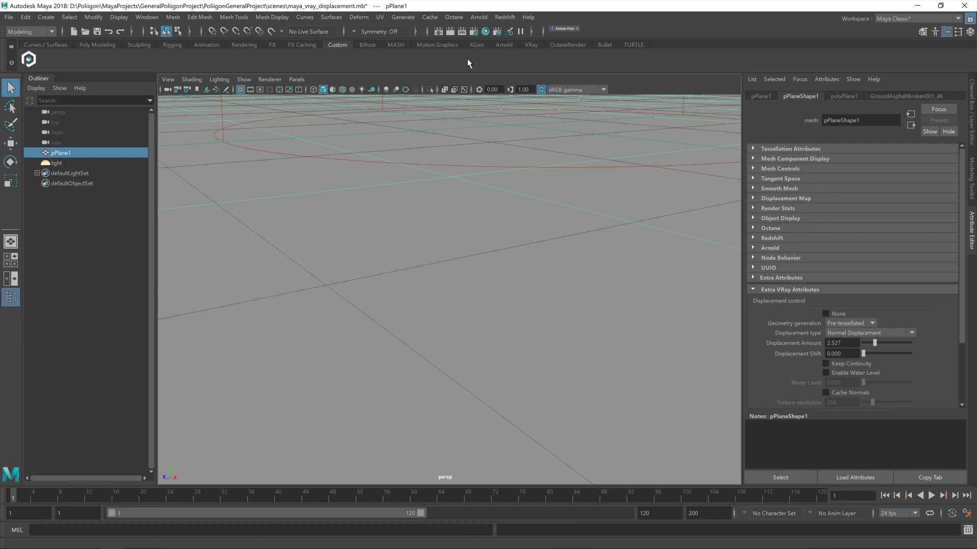
left_click(452, 33)
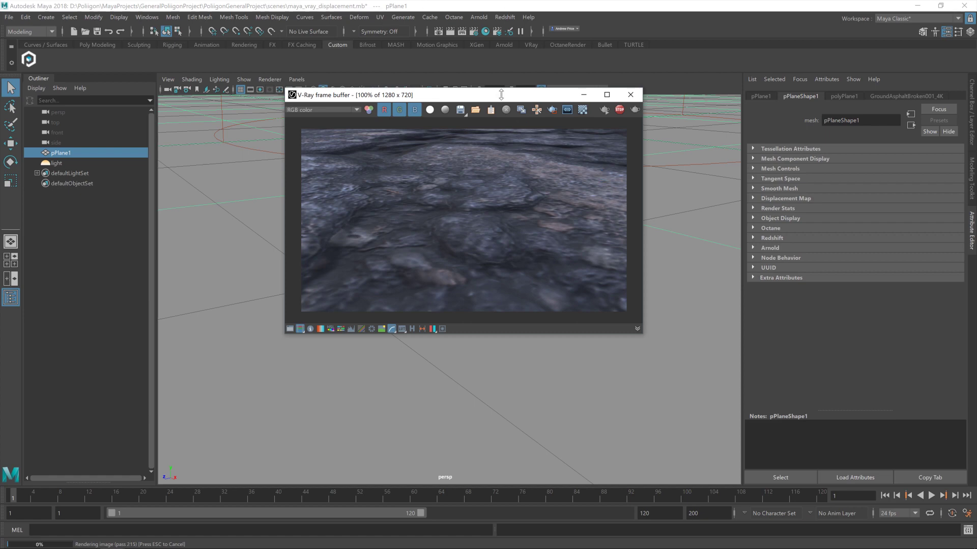
left_click(485, 31)
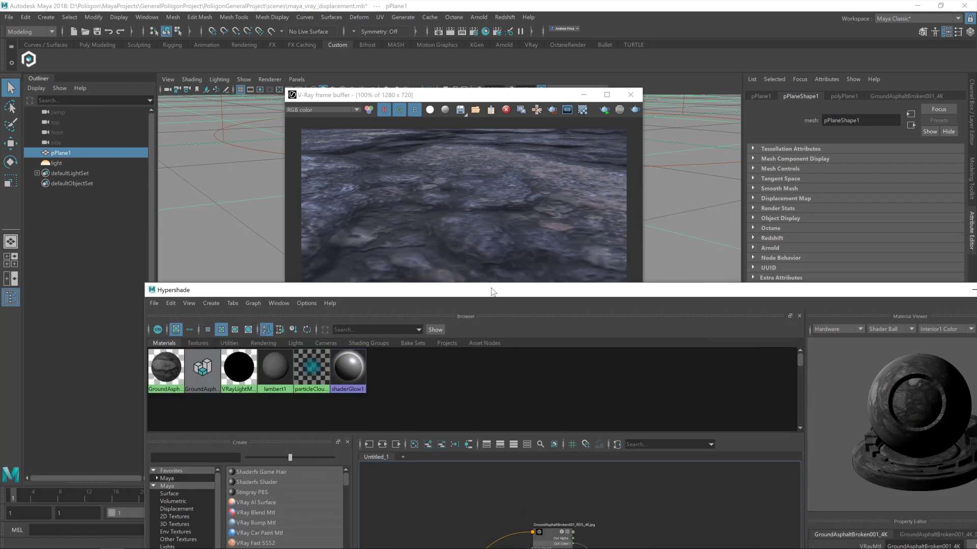
Set the UV4 place2dTexture node's Repeat UV to 4 and 4.
left_click_drag(493, 291, 437, 50)
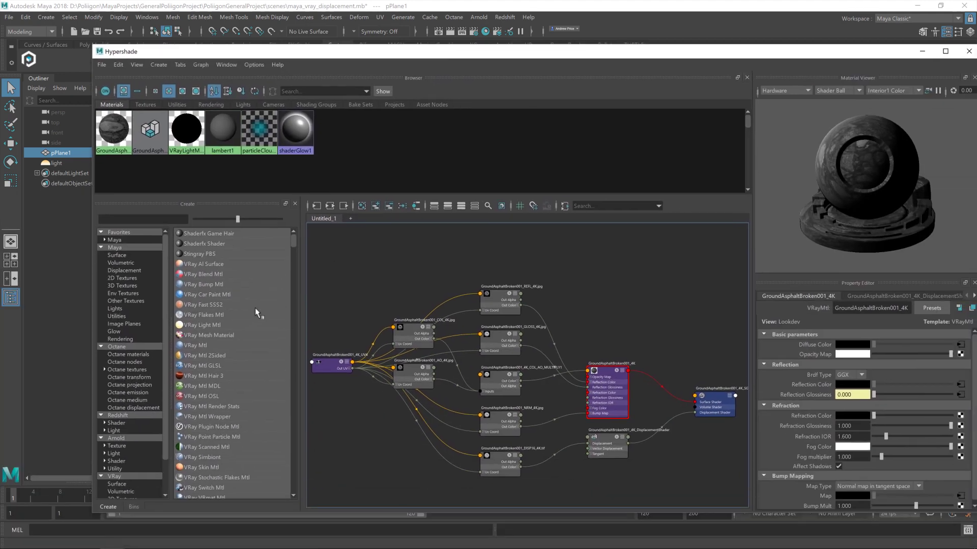
left_click(317, 363)
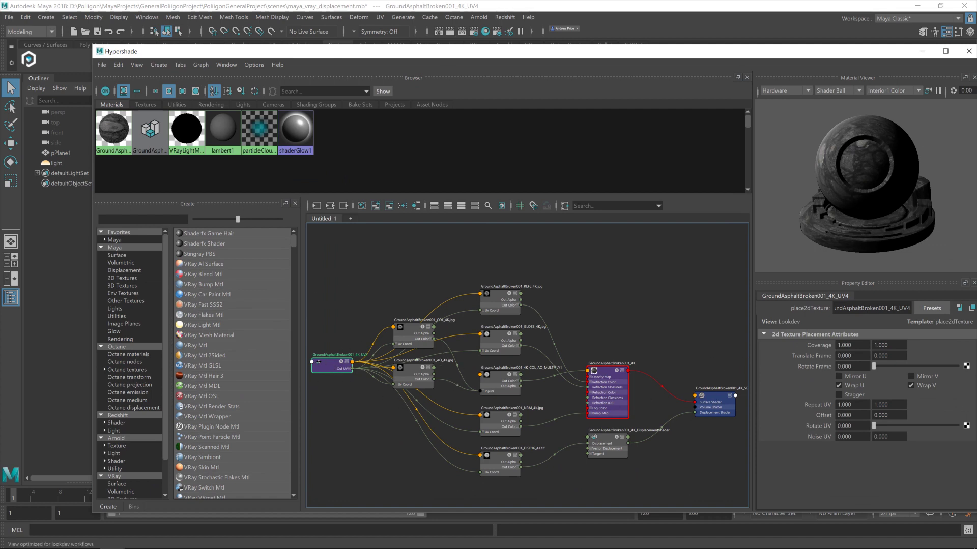
left_click(847, 404)
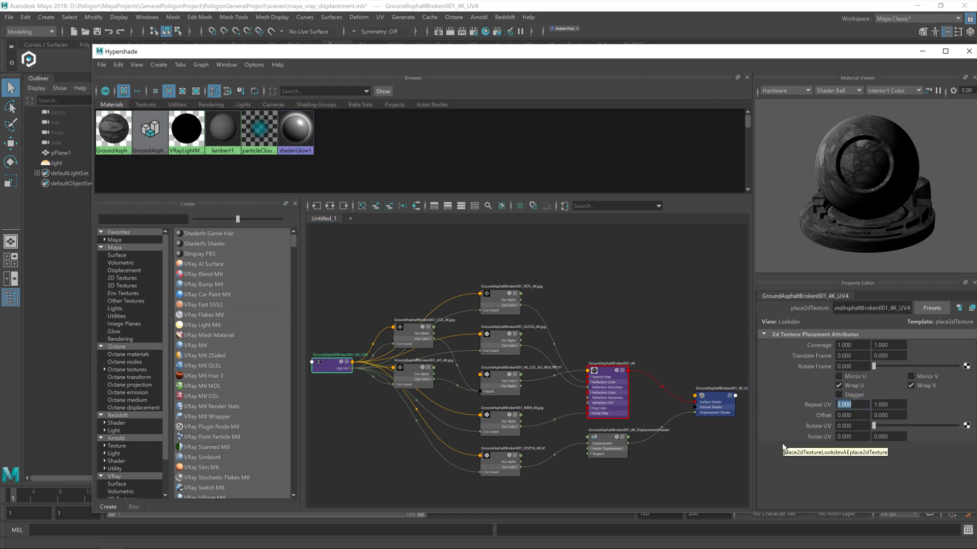
type("4")
key("Tab")
type("4")
key("Return")
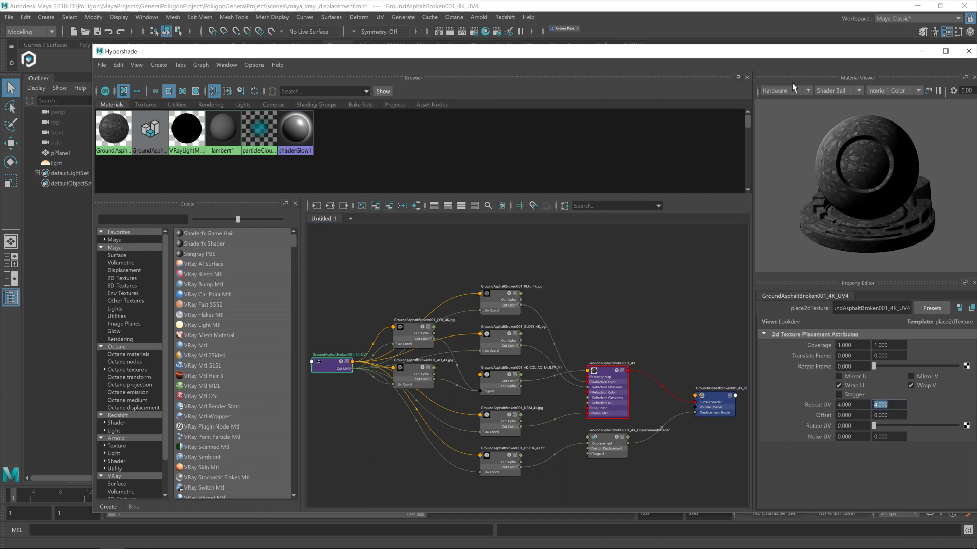
Close Hypershade and reposition the V-Ray frame buffer to show the render.
left_click_drag(841, 53, 558, 296)
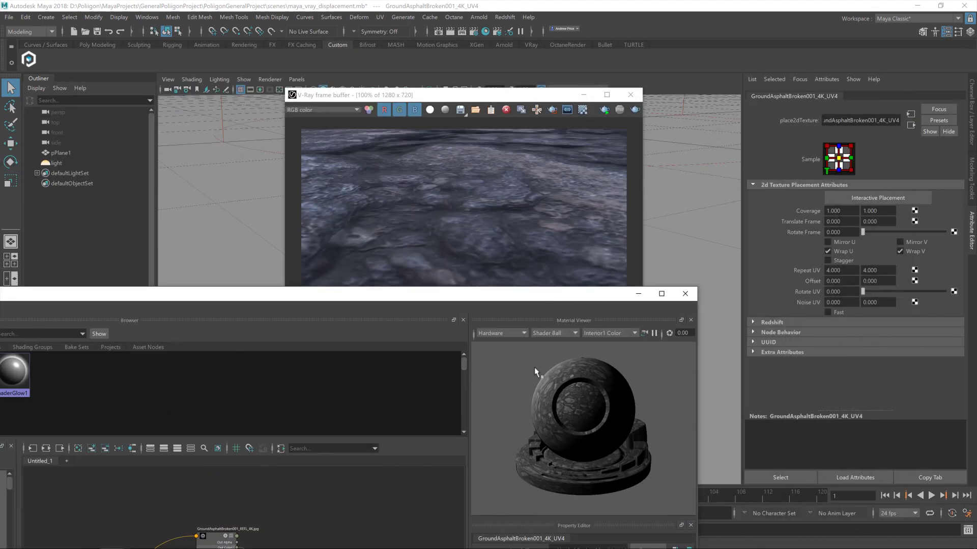
left_click(676, 297)
left_click_drag(502, 95, 458, 97)
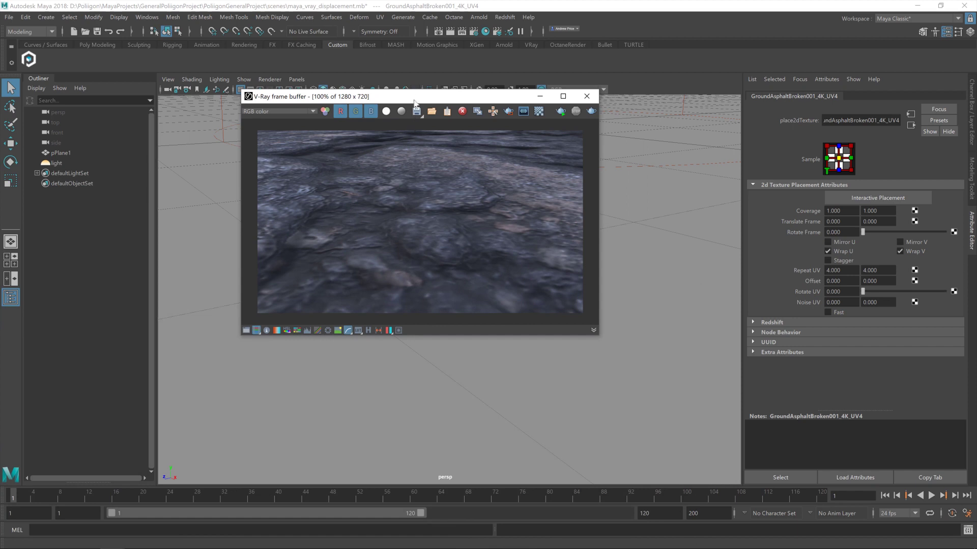
left_click_drag(426, 100, 393, 142)
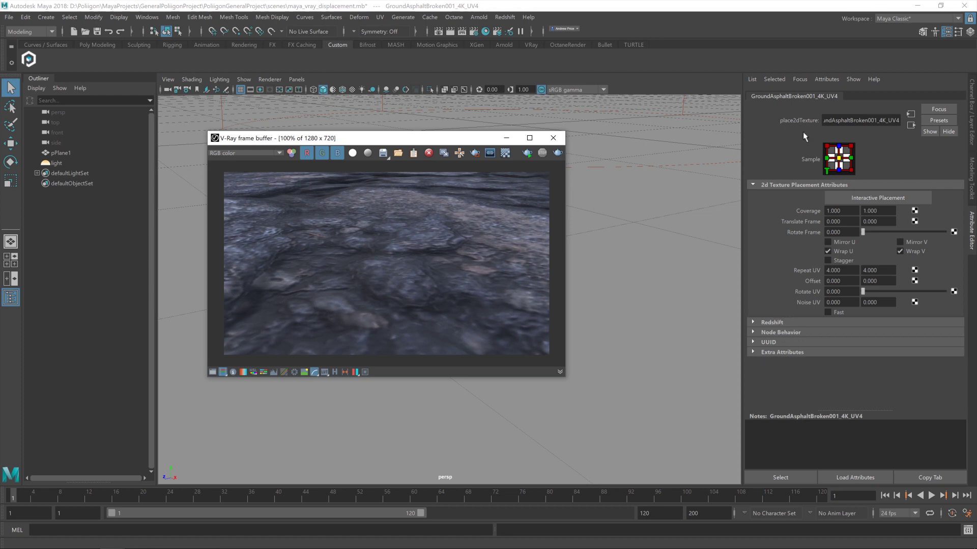
Select pPlane1 and add V-Ray Displacement control to its shape.
left_click(834, 79)
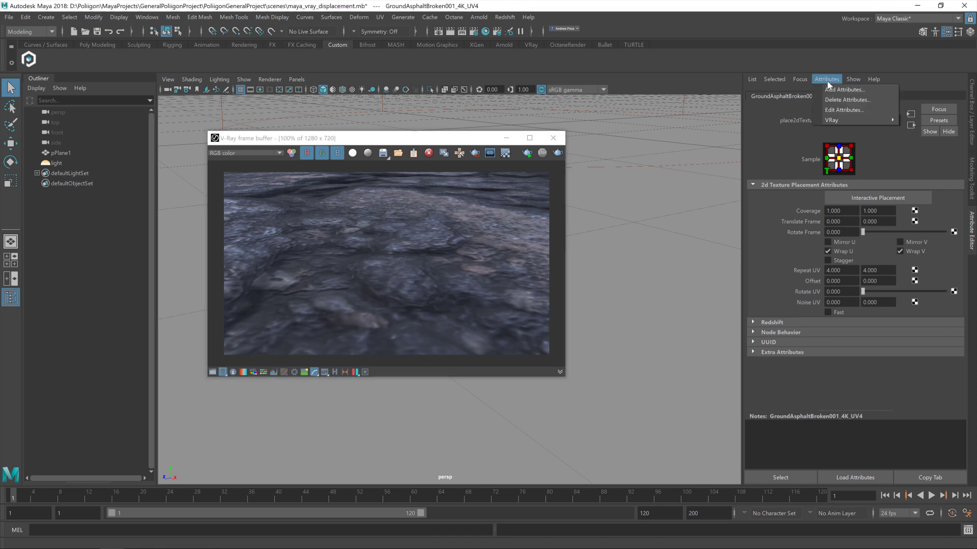
mouse_move(830, 122)
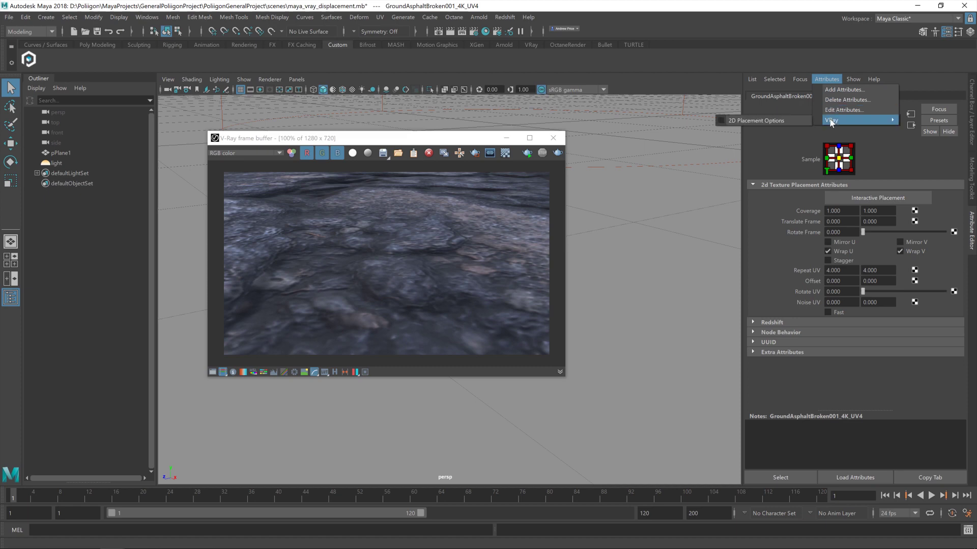
left_click(710, 170)
left_click(709, 170)
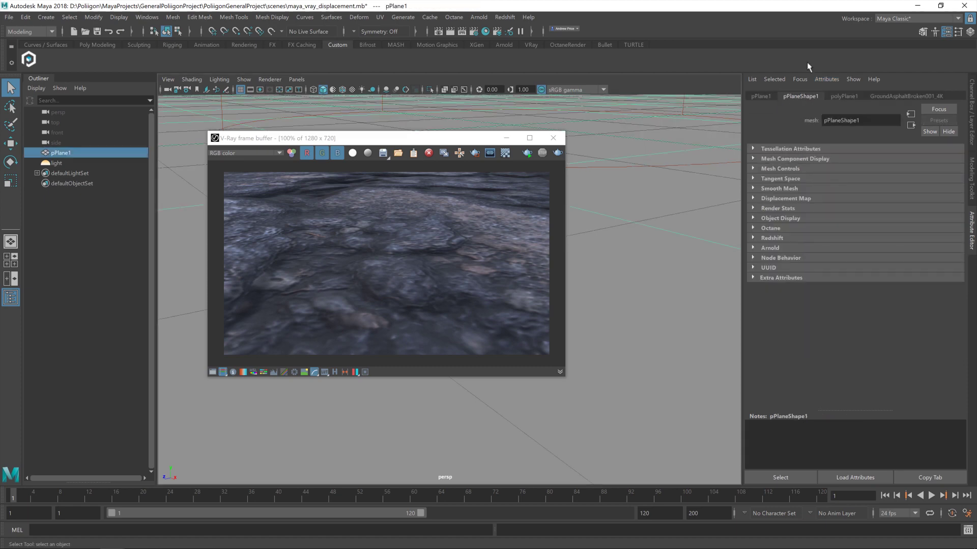
left_click(826, 79)
mouse_move(827, 122)
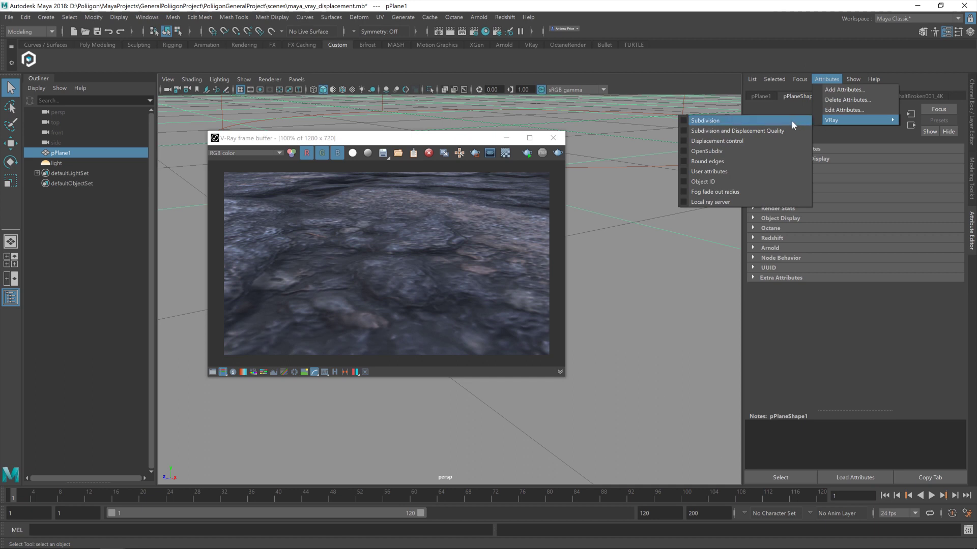
left_click(753, 140)
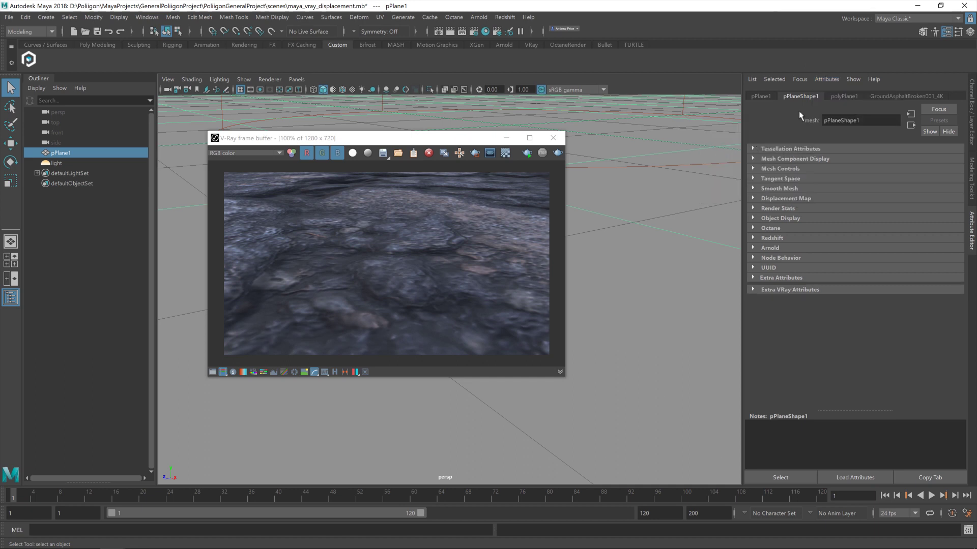
Add V-Ray Subdivision and Subdivision and Displacement Quality, then expand Extra VRay Attributes.
left_click(820, 79)
mouse_move(834, 121)
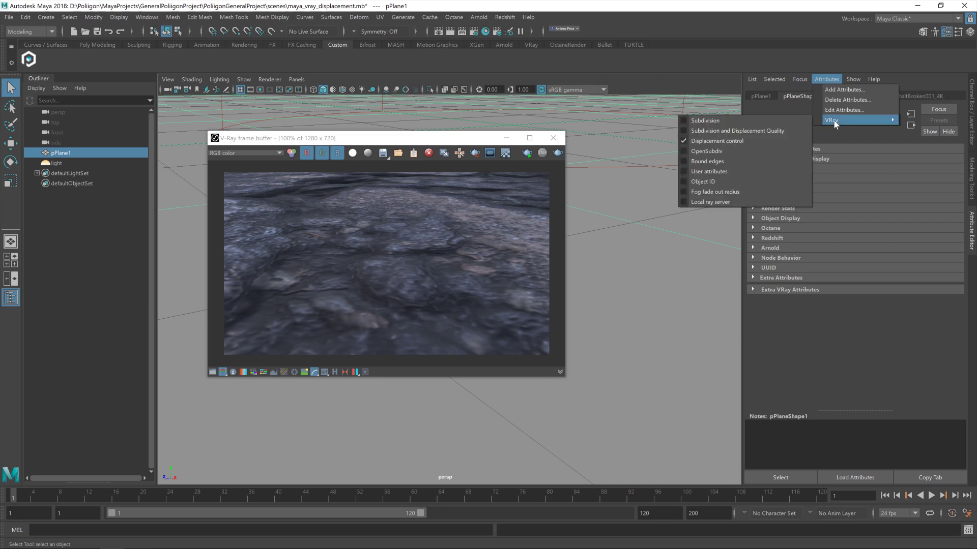
left_click(744, 121)
left_click(824, 80)
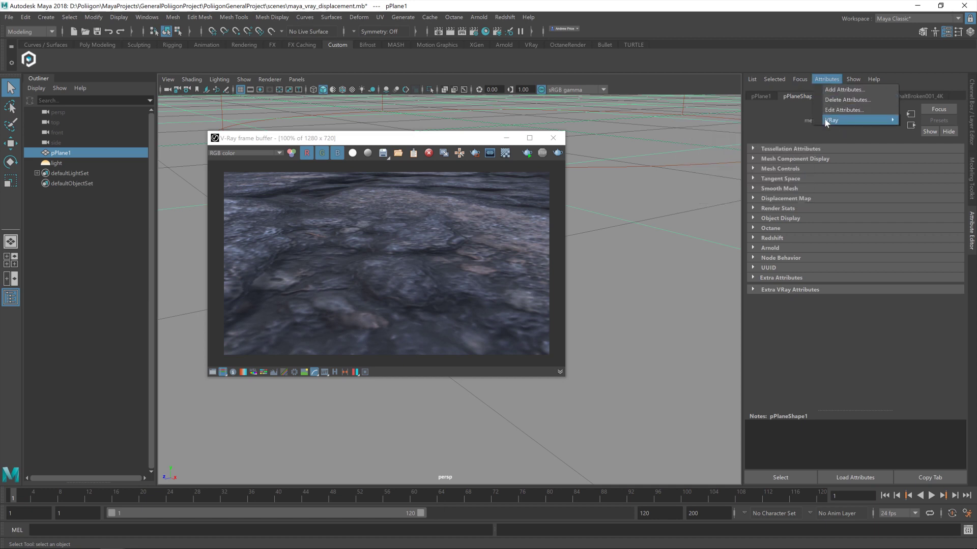
mouse_move(821, 119)
left_click(789, 131)
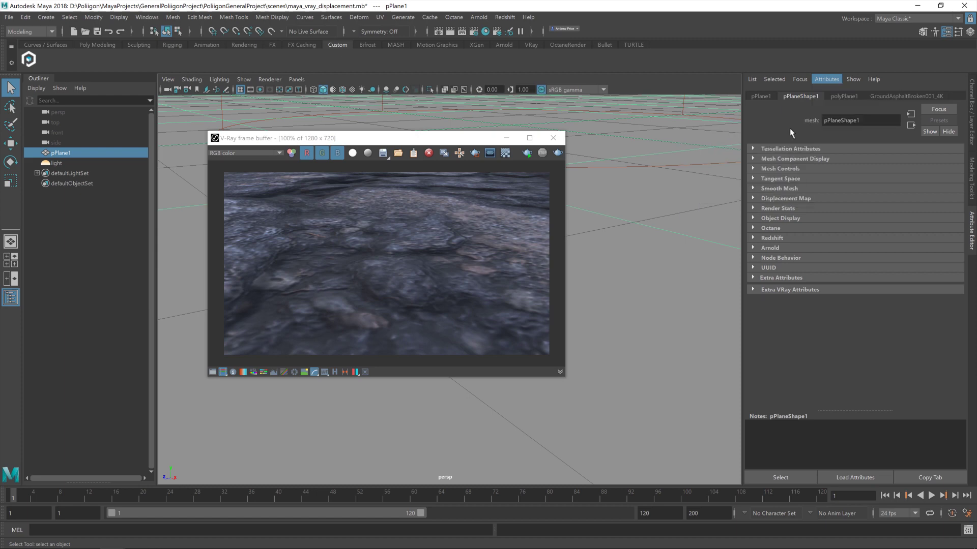
left_click(778, 288)
Set the plane's Displacement Amount to 2.0 in Extra VRay Attributes.
scroll(832, 345, "down", 8)
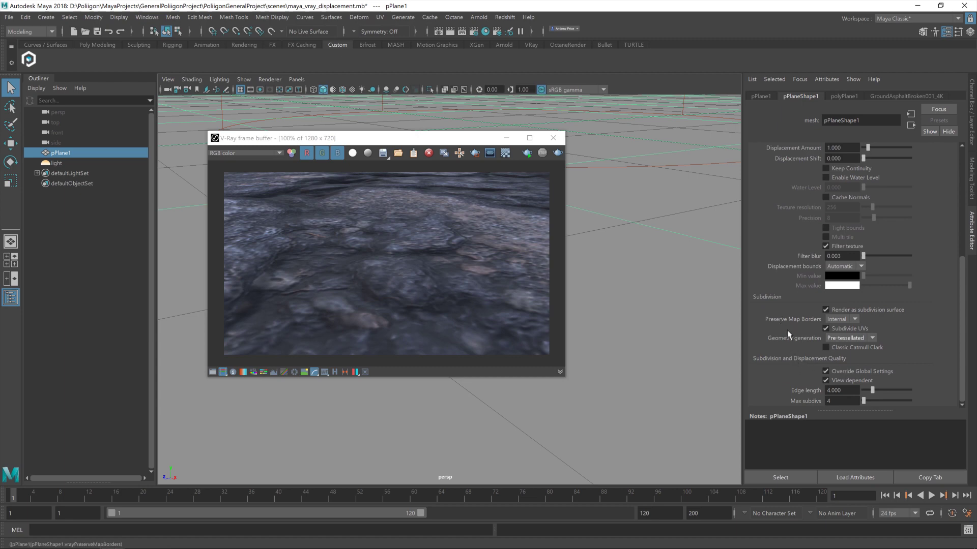
scroll(792, 340, "up", 5)
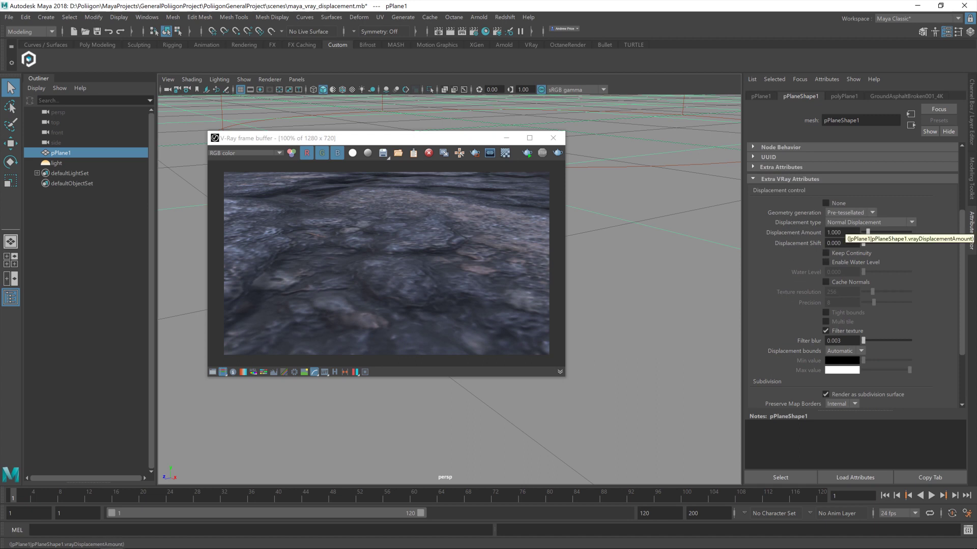
left_click(837, 232)
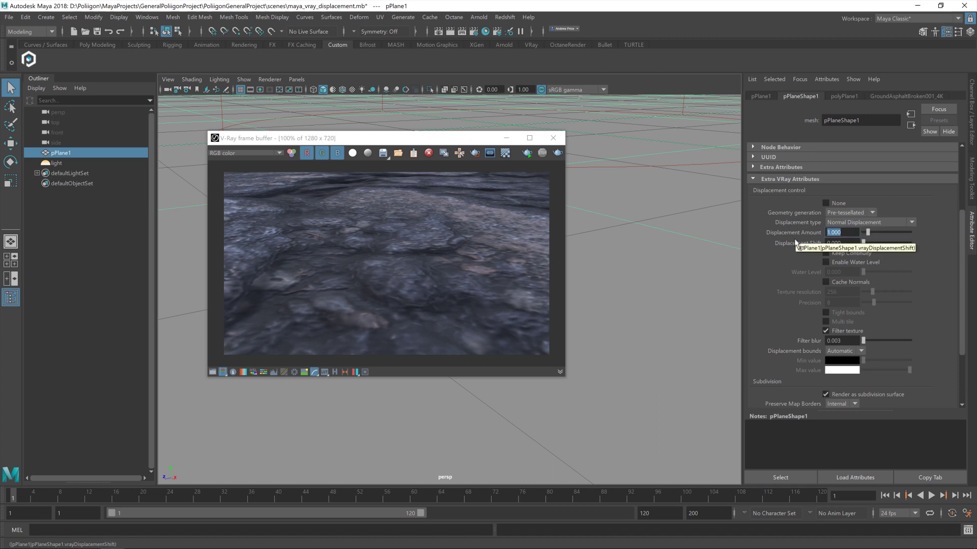
type("2")
key("Return")
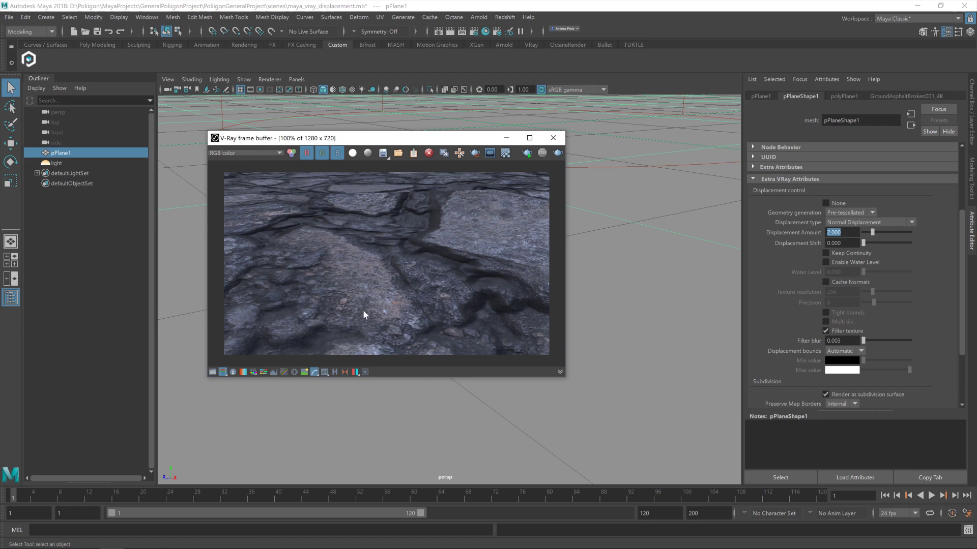
scroll(786, 292, "down", 3)
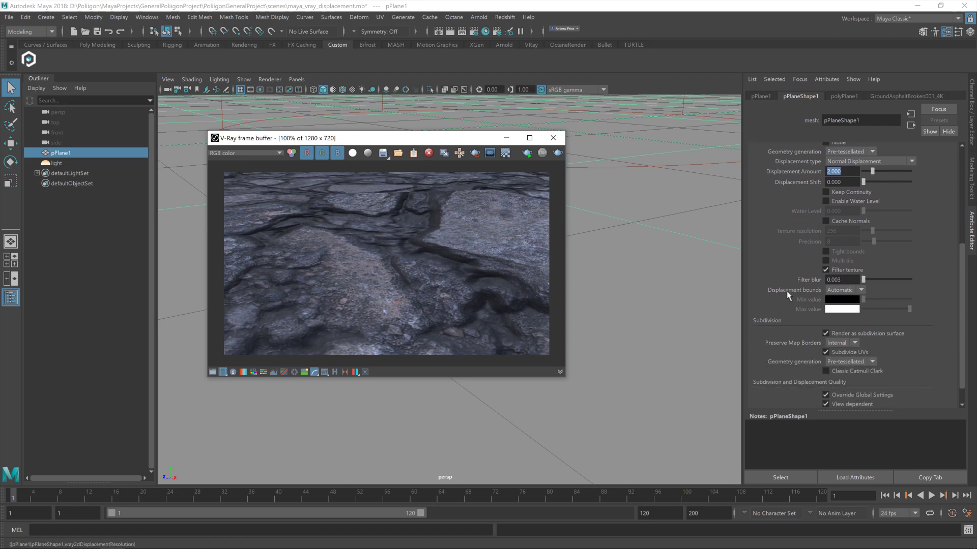
scroll(786, 291, "down", 1)
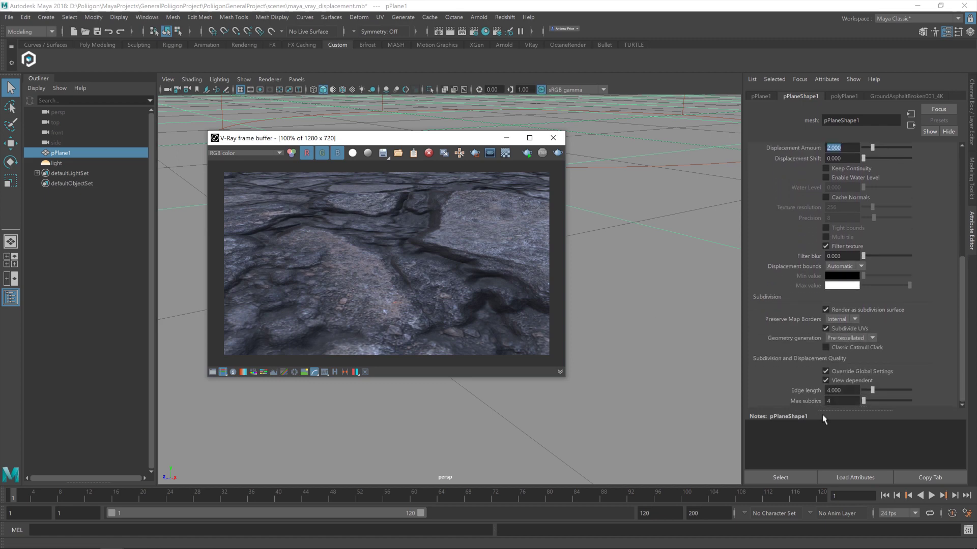
left_click(474, 32)
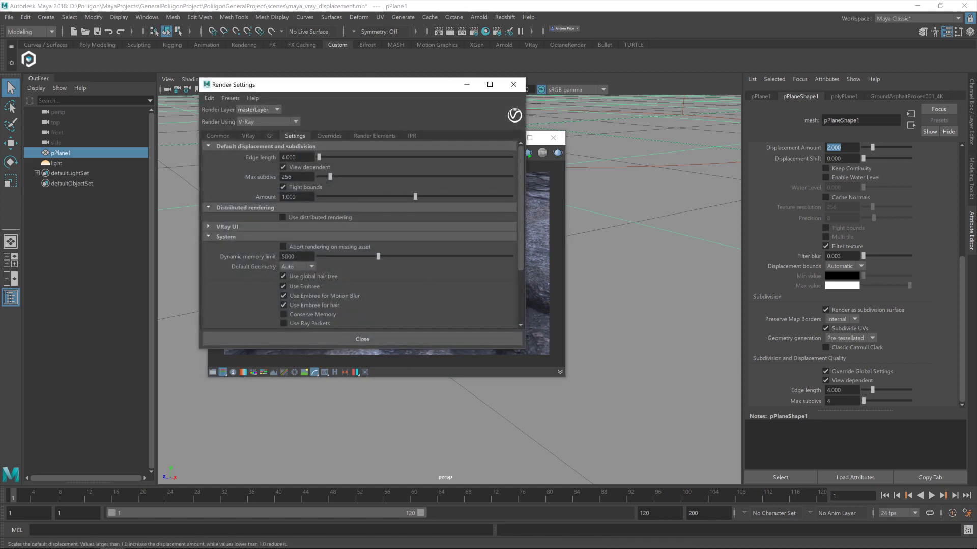
left_click(513, 85)
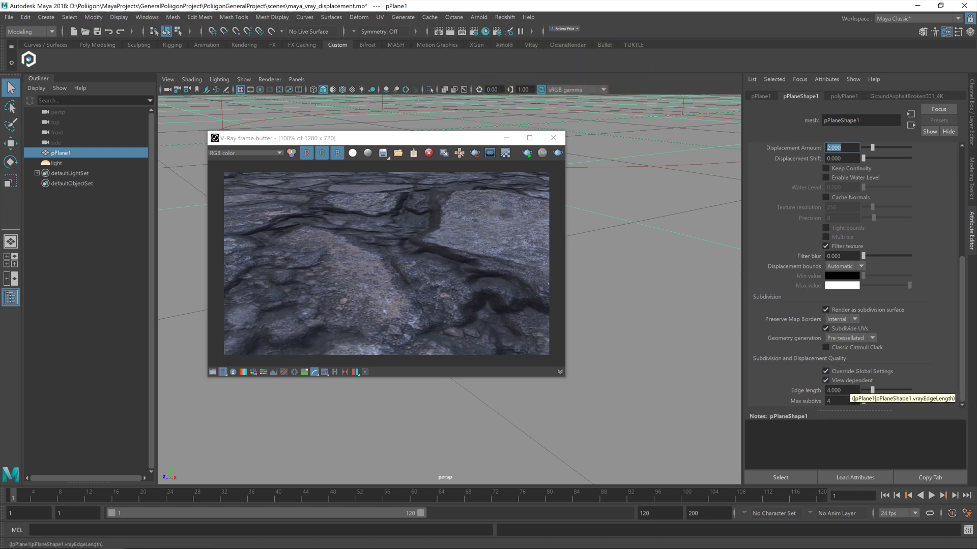
Set pPlaneShape1's Max subdivs to 256.
left_click(845, 401)
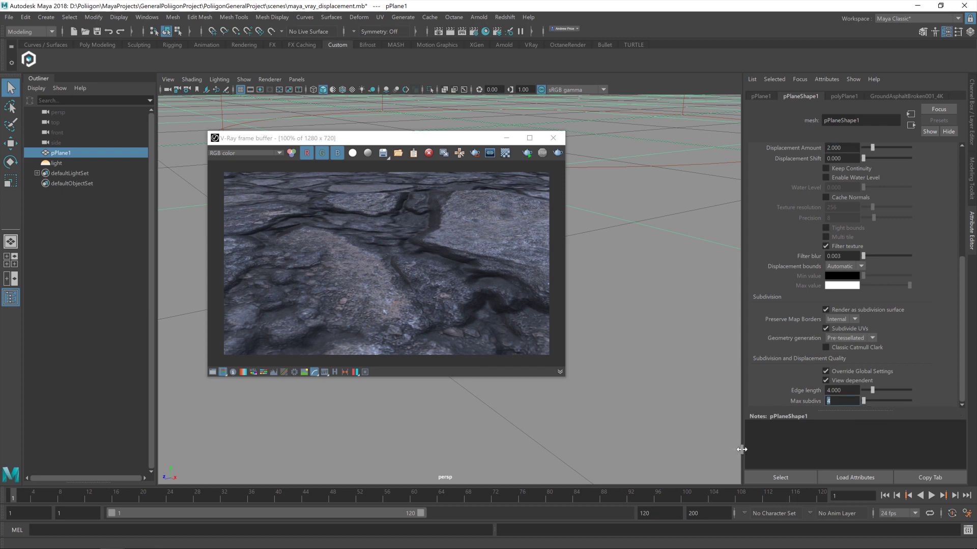
type("256")
key("Return")
left_click(826, 401)
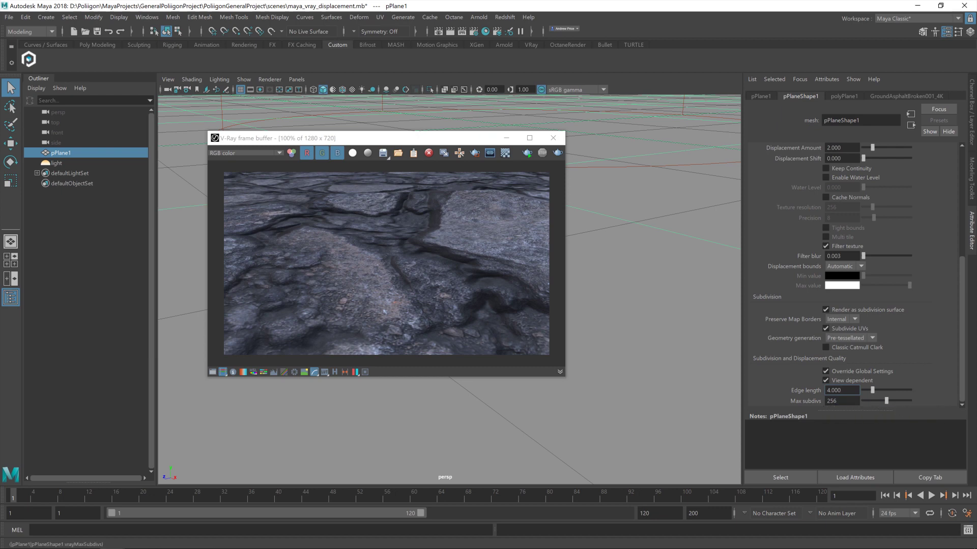
Re-render in the V-Ray frame buffer and change Edge length from 4 to 2.
left_click(537, 153)
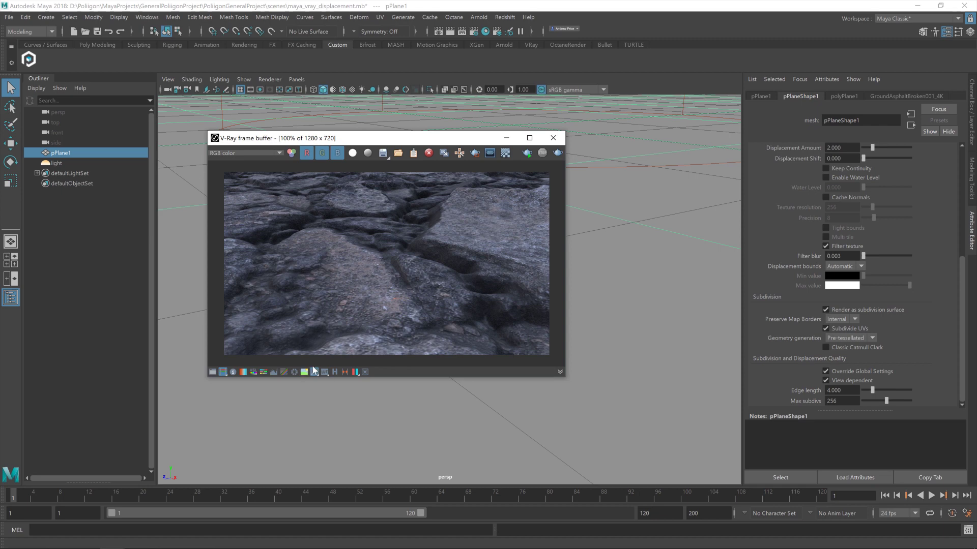
left_click(840, 390)
double_click(837, 390)
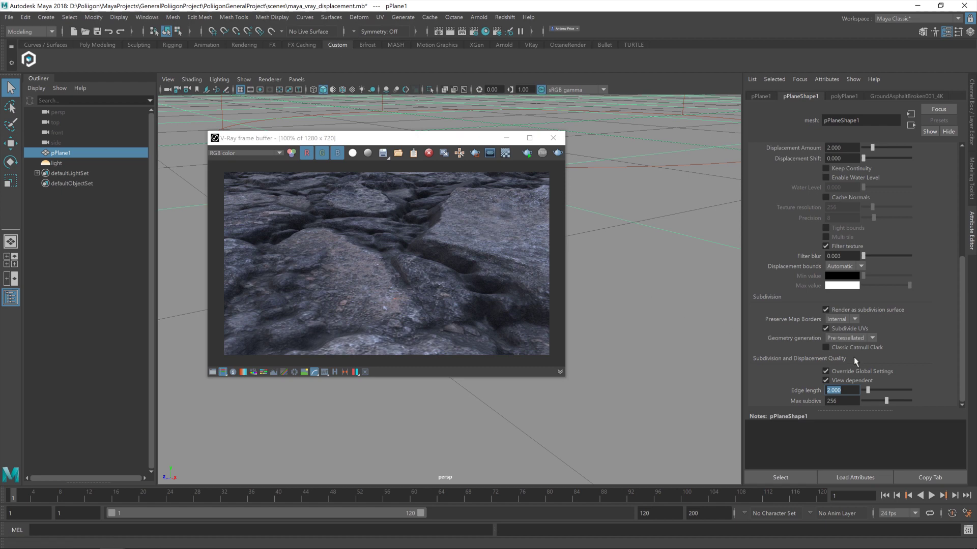
left_click(840, 148)
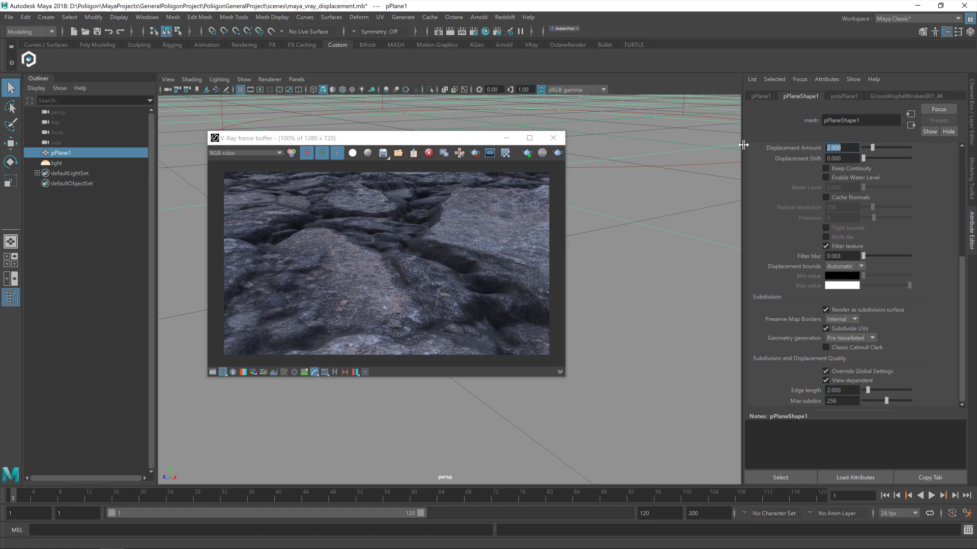
Set Displacement Amount to 1.5 and the render resolution to 1920 × 1080.
type("1.5")
key("Return")
left_click(473, 32)
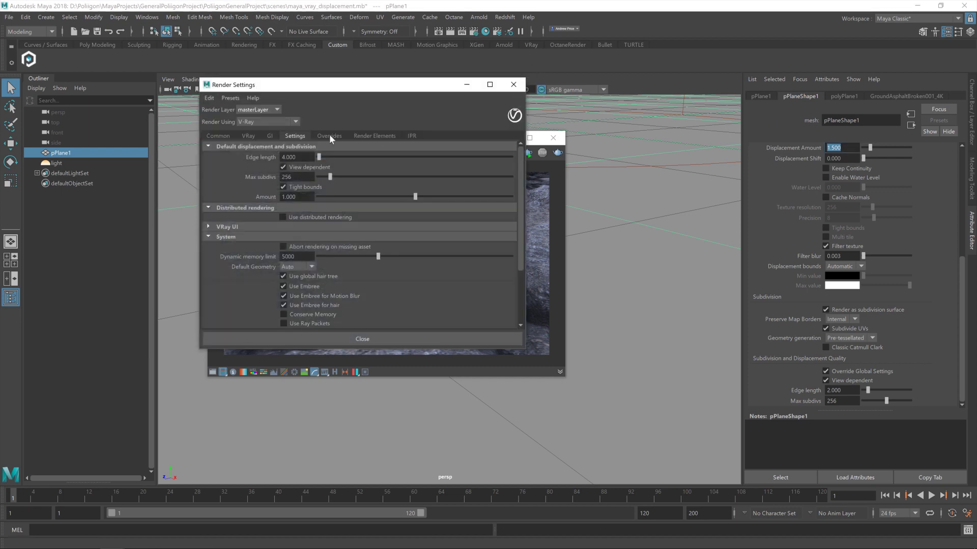
left_click(219, 135)
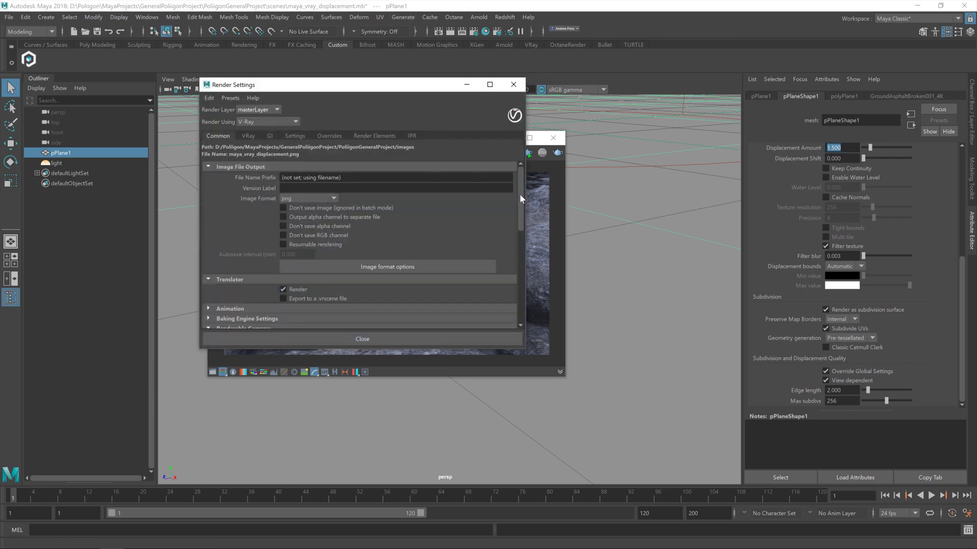
left_click_drag(520, 195, 520, 254)
double_click(286, 235)
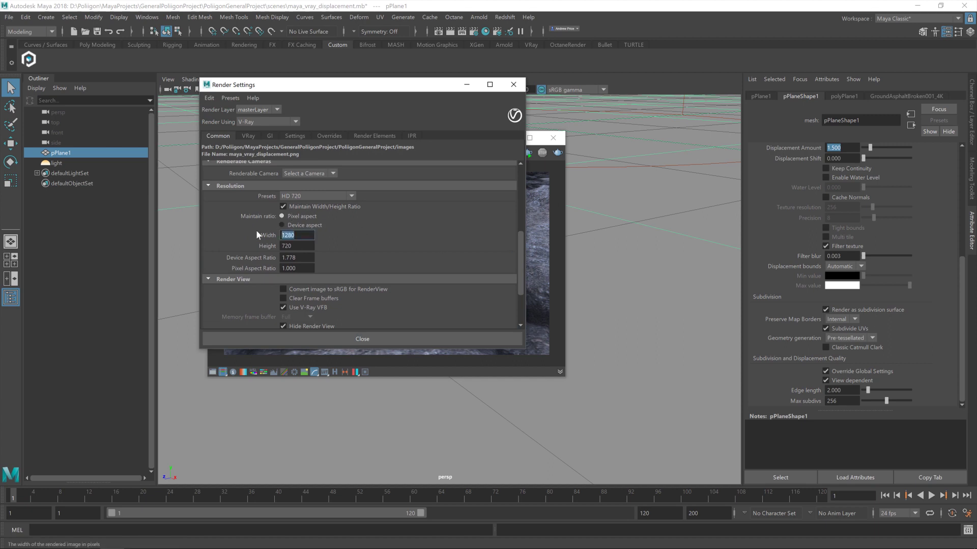
type("1920")
key("Tab")
type("1080")
key("Return")
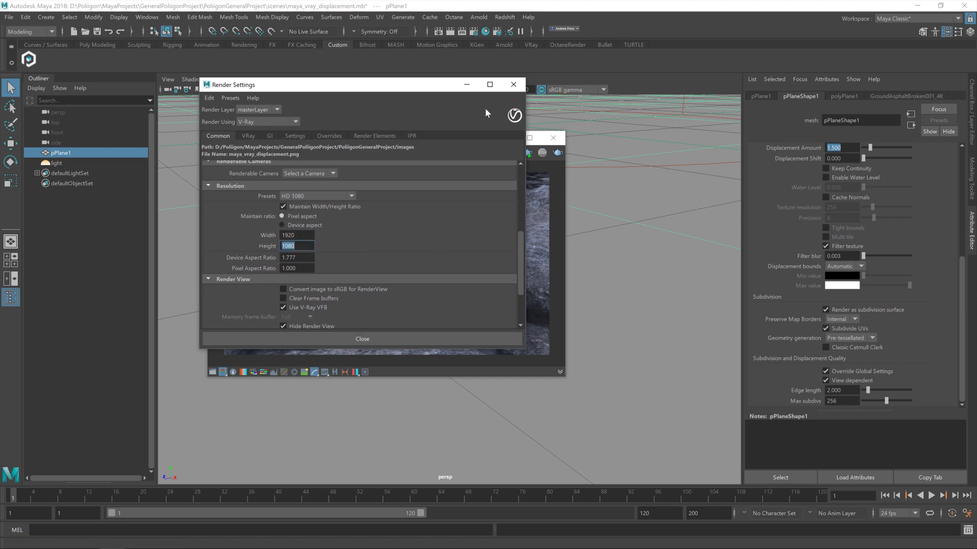
left_click(513, 85)
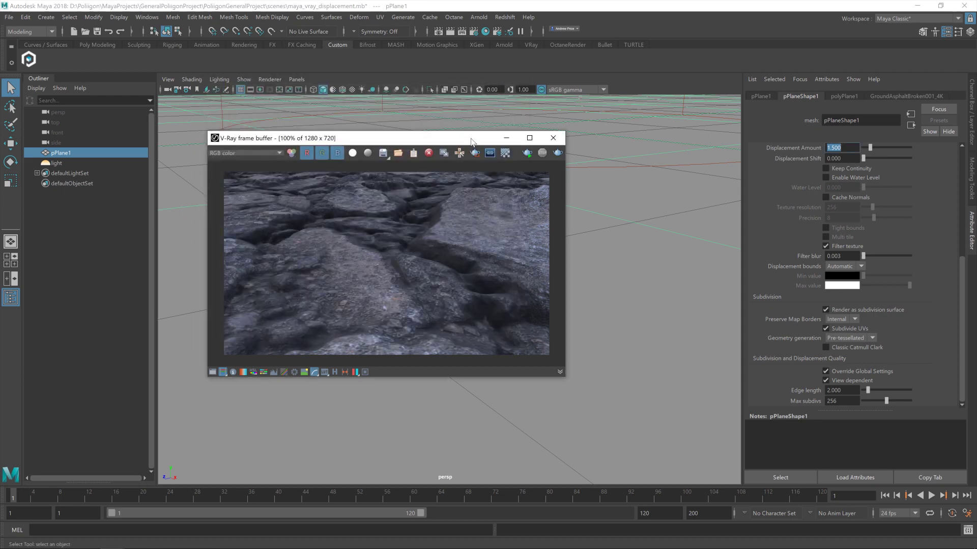
left_click_drag(472, 141, 488, 117)
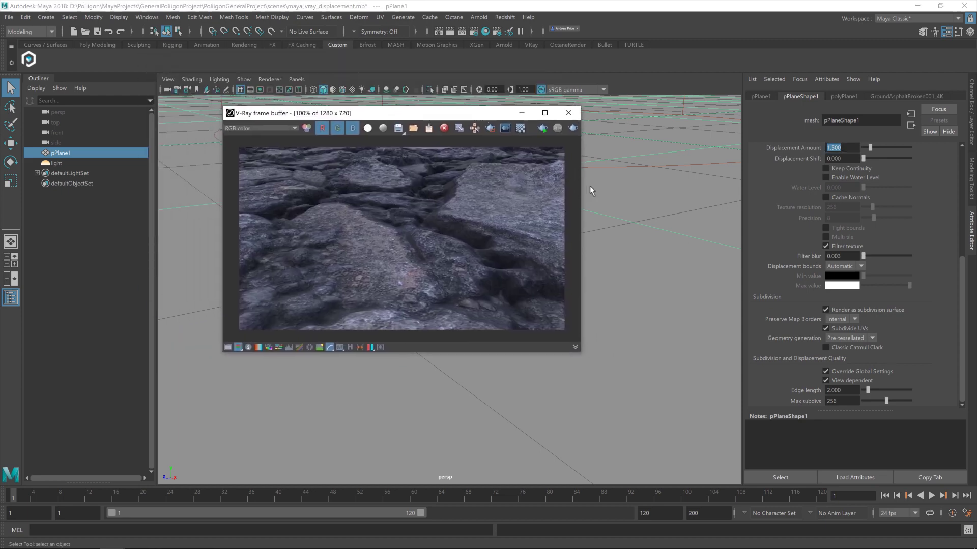
Render the asphalt plane at 1920×1080 with 1.5 displacement in the V-Ray frame buffer.
left_click(573, 129)
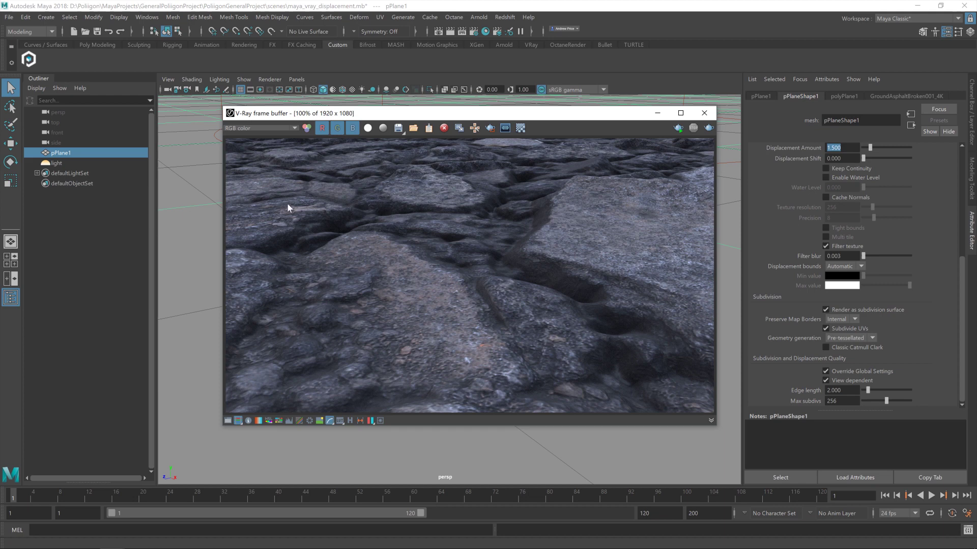
left_click_drag(473, 112, 441, 98)
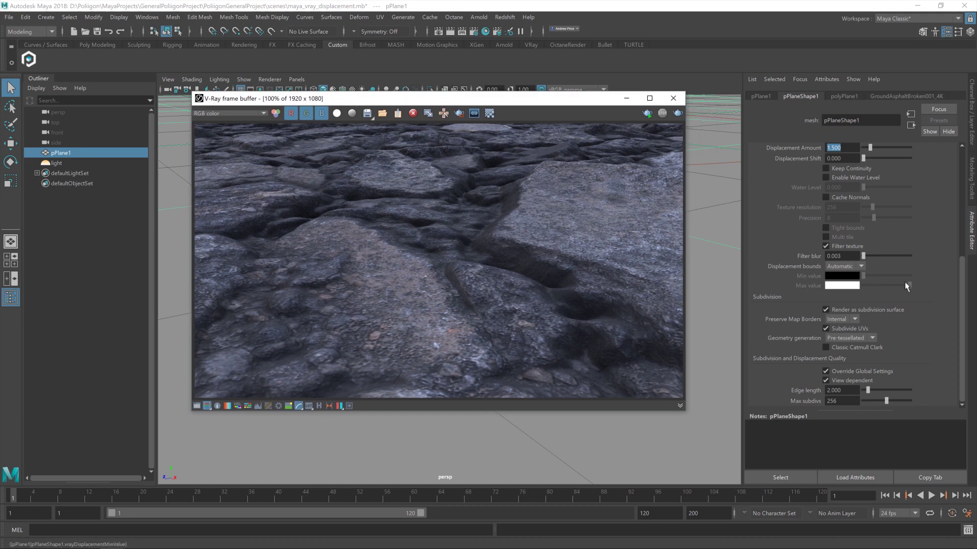
left_click(965, 254)
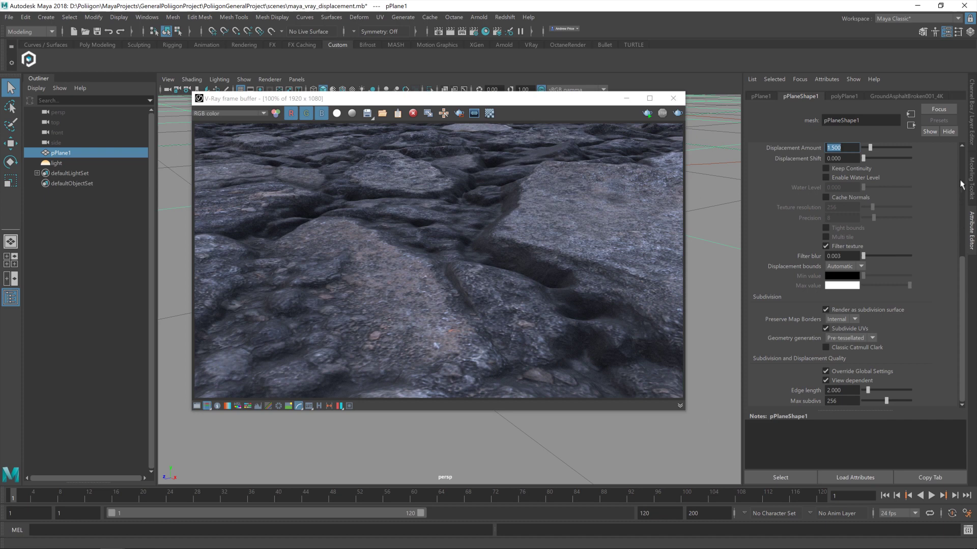
scroll(961, 183, "up", 10)
Set pPlaneShape1's Displacement Amount to 0 and re-render the flat asphalt in V-Ray.
scroll(878, 227, "down", 8)
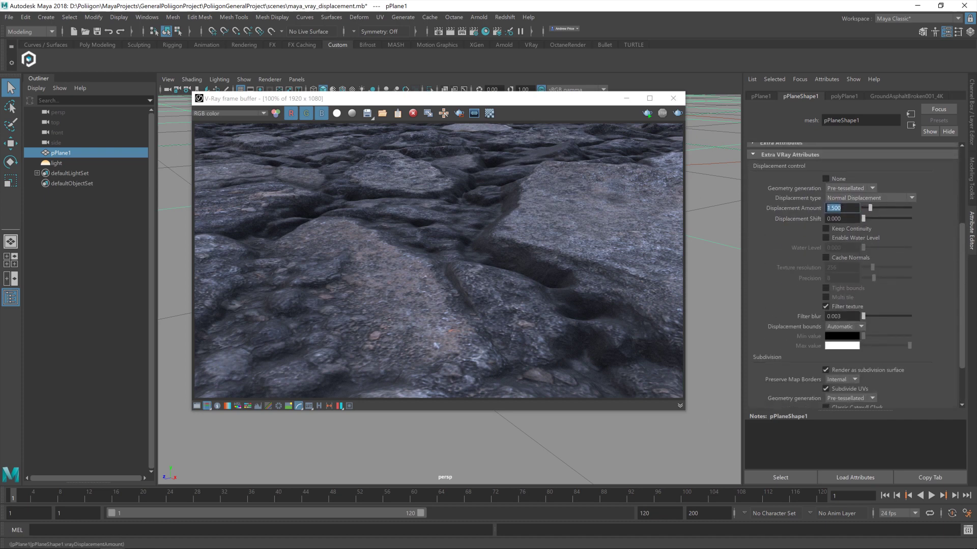
type("0")
key("Return")
left_click(678, 114)
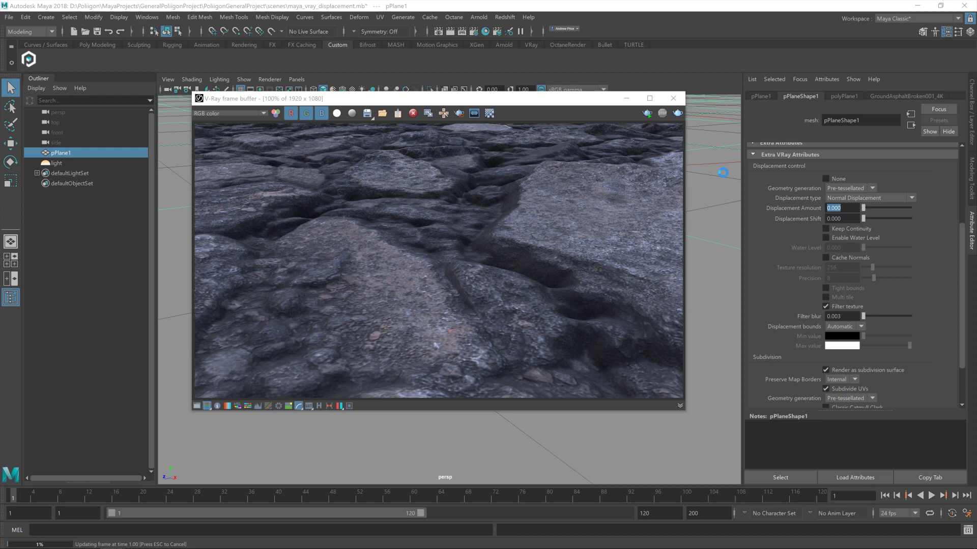